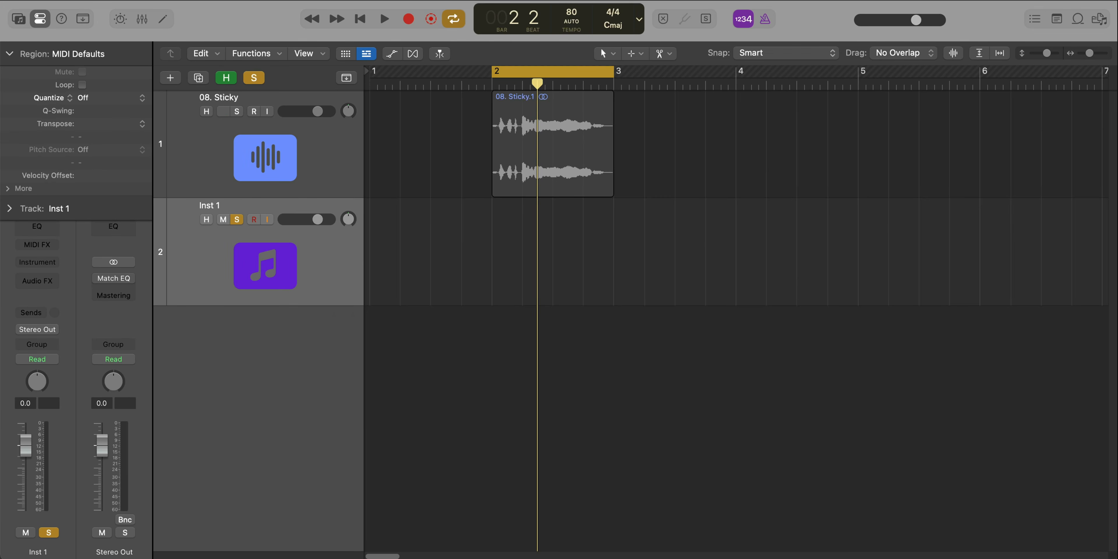
- Import the Whistle MIDI file onto the Inst 1 track at bar 1 without its tempo information and open its notes for editing
drag(449, 260, 369, 245)
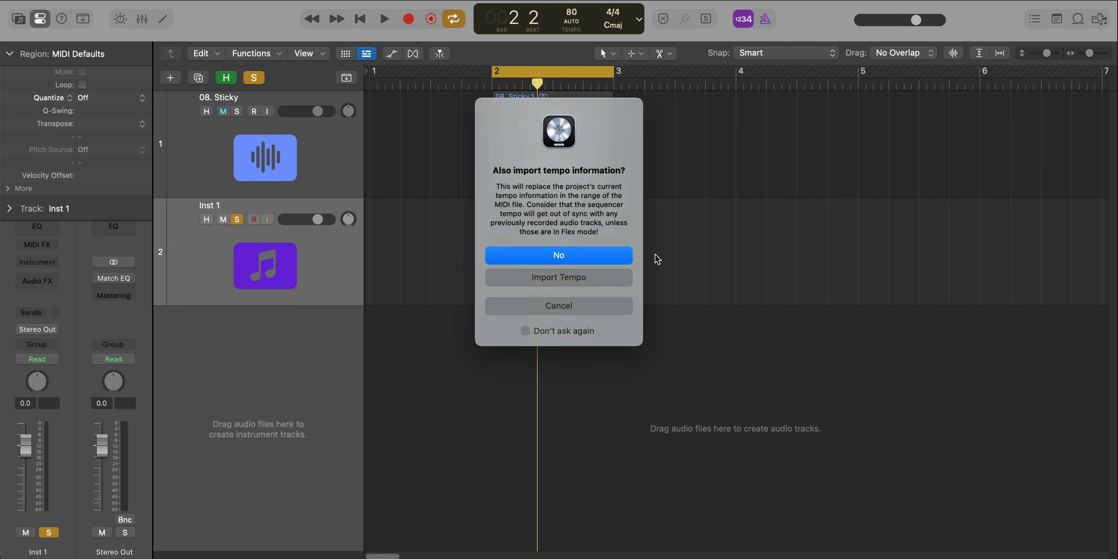
click(566, 256)
double_click(601, 237)
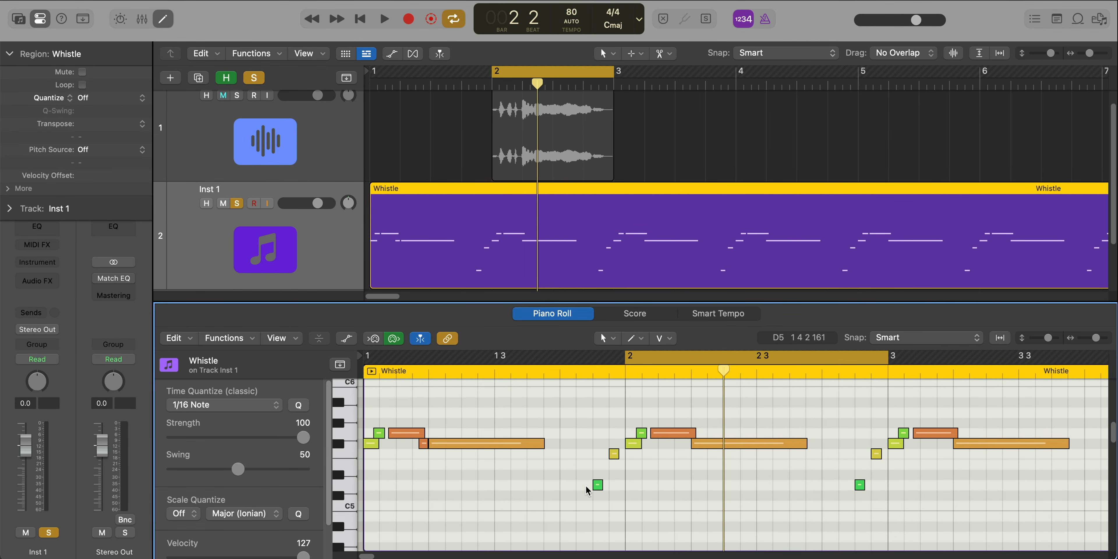
- Delete the note phrases on either side of the bar 2 phrase and shift its six notes to start at bar 2
drag(536, 484, 390, 426)
key(Delete)
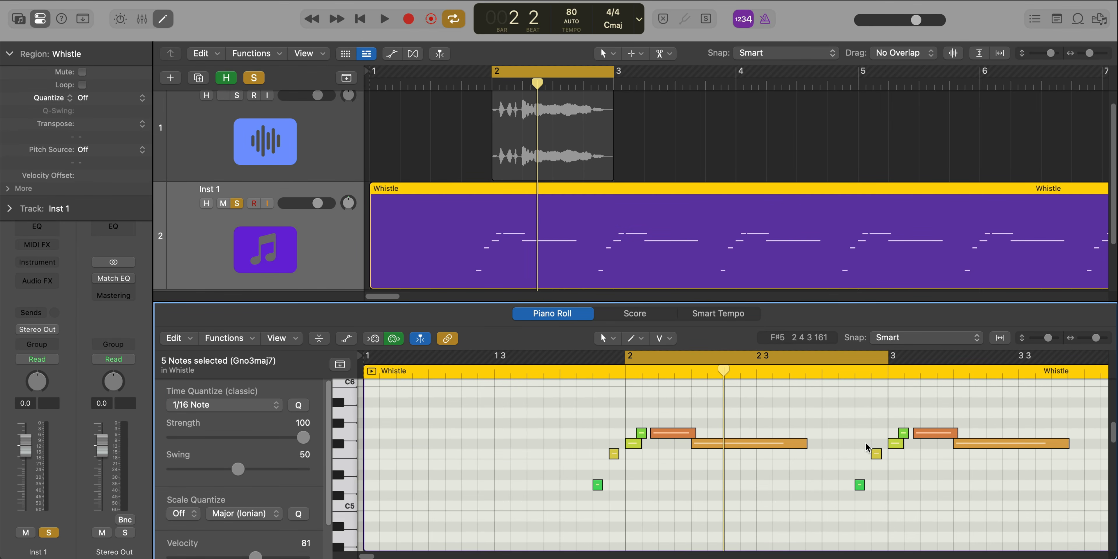
drag(855, 414, 1001, 499)
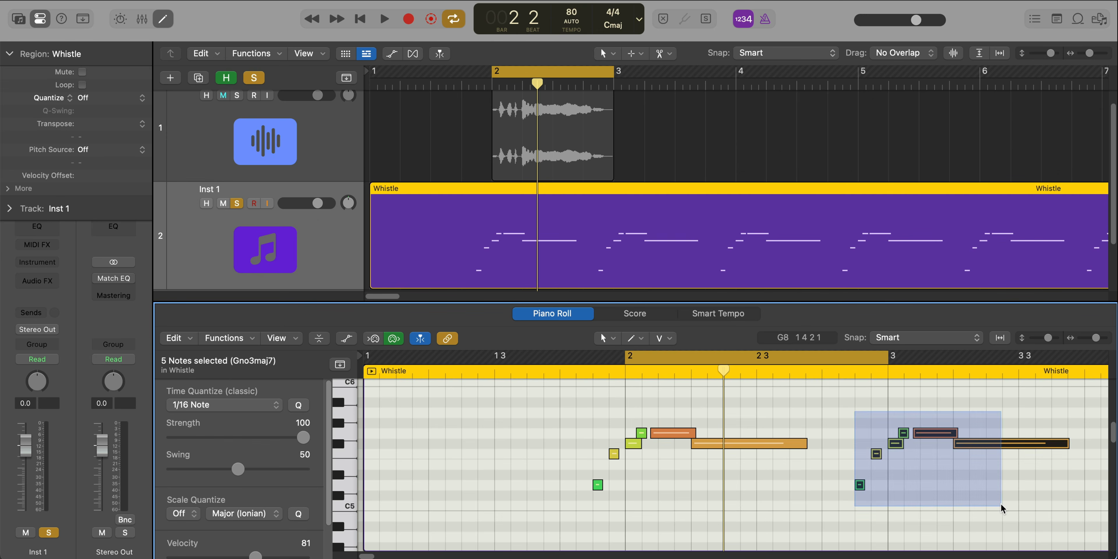
key(Delete)
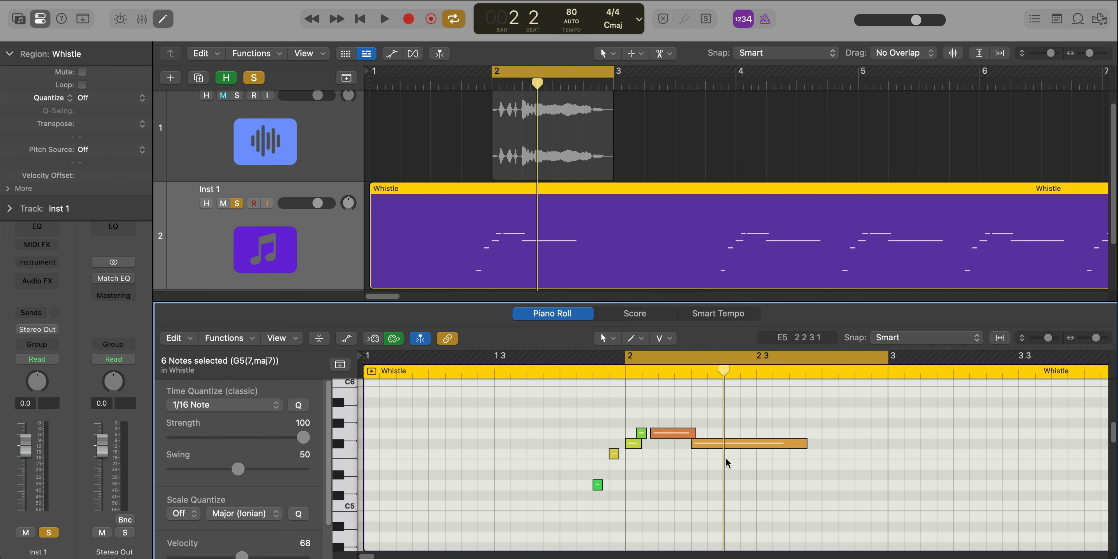
drag(830, 511, 575, 413)
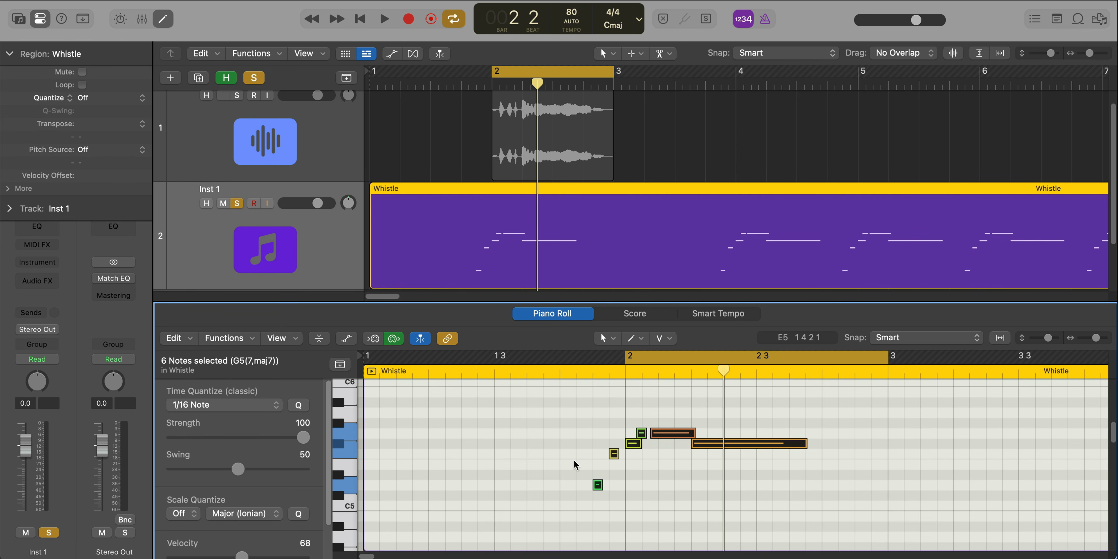
drag(598, 484, 633, 487)
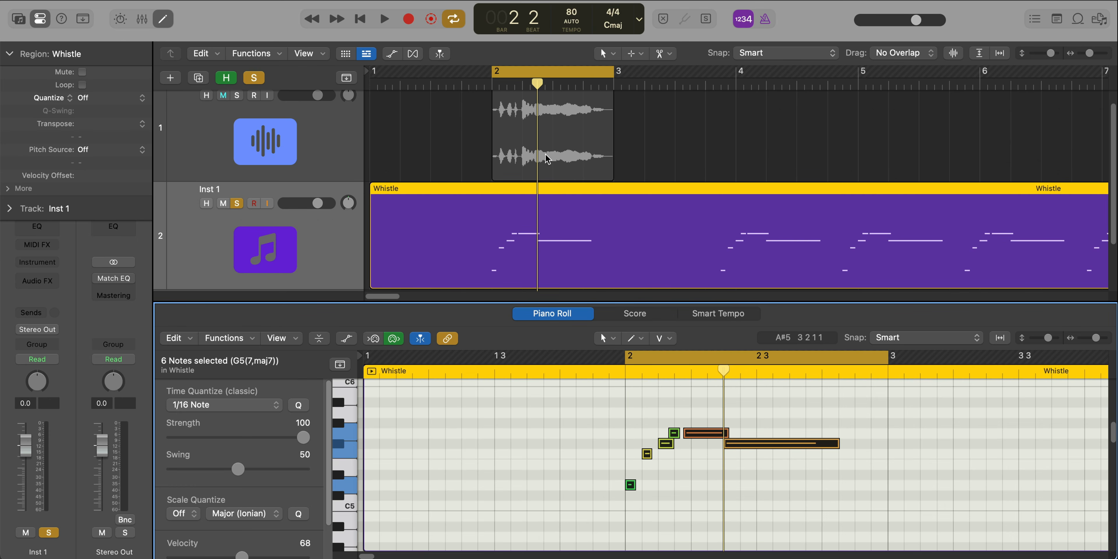
- Trim the Whistle region to bar 2 only by splitting it at bars 3 and 2 and removing the excess
right_click(617, 201)
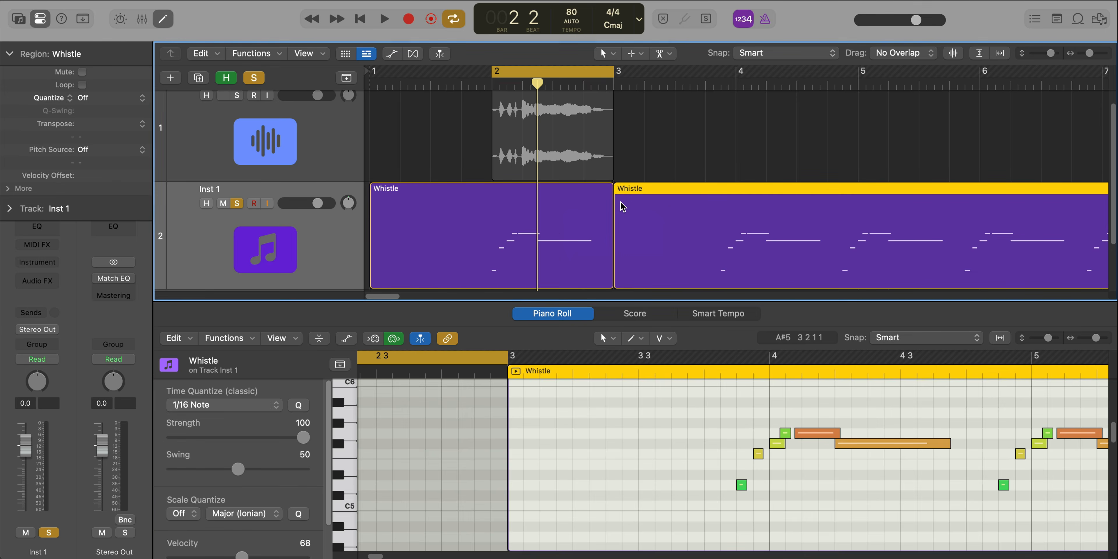
key(Delete)
click(489, 193)
right_click(488, 193)
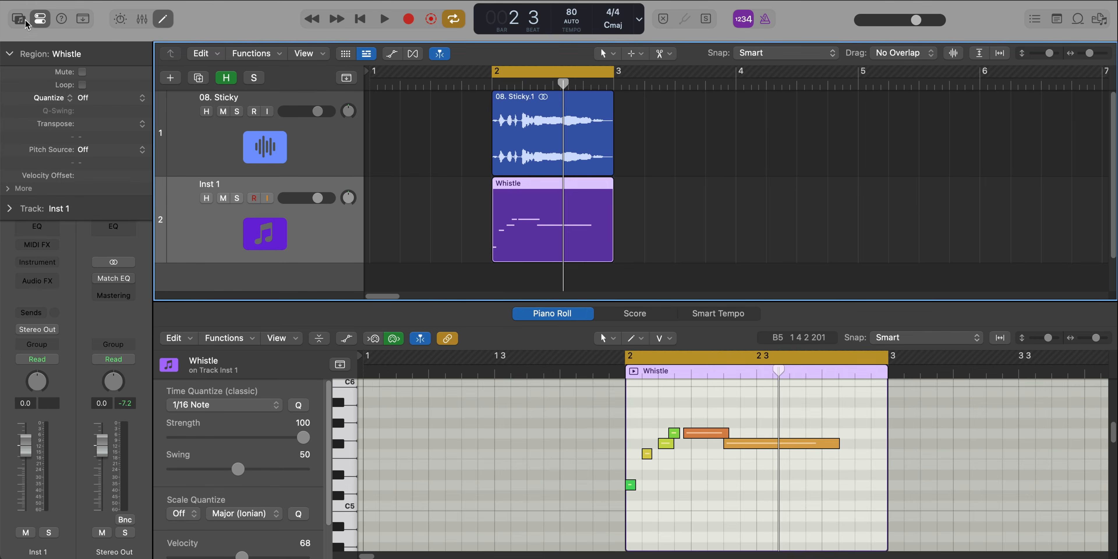
- Load the Whistler patch from Legacy > GarageBand > Soloist onto the Inst 1 track and hide the library
key(y)
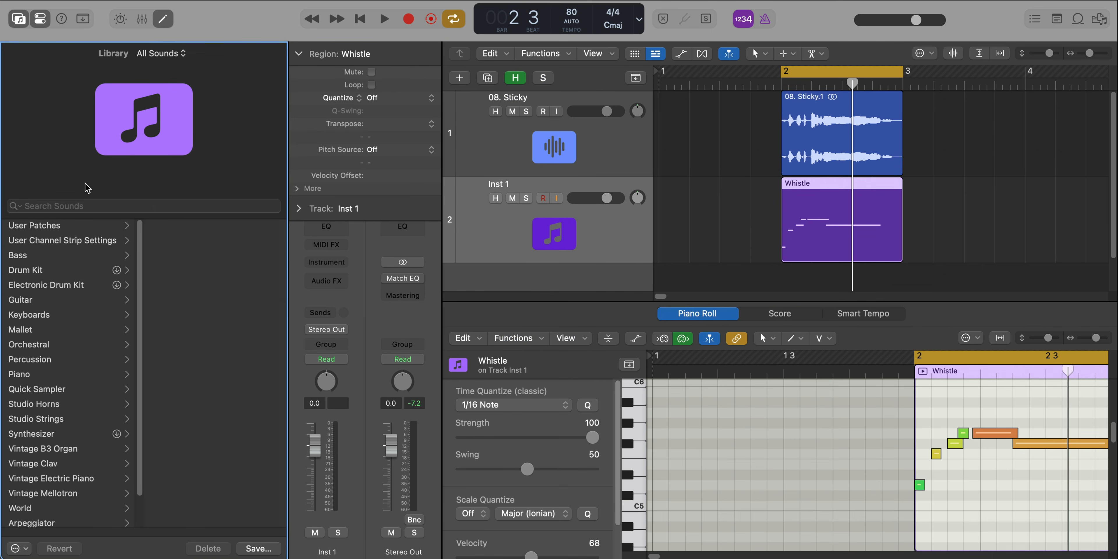
scroll(62, 460, down, 2)
click(59, 521)
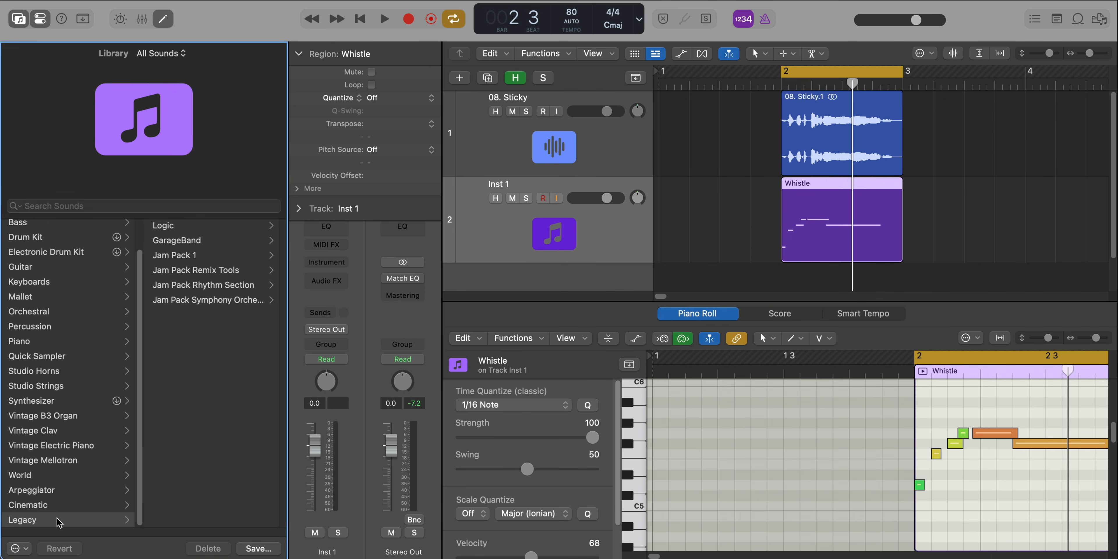
click(175, 240)
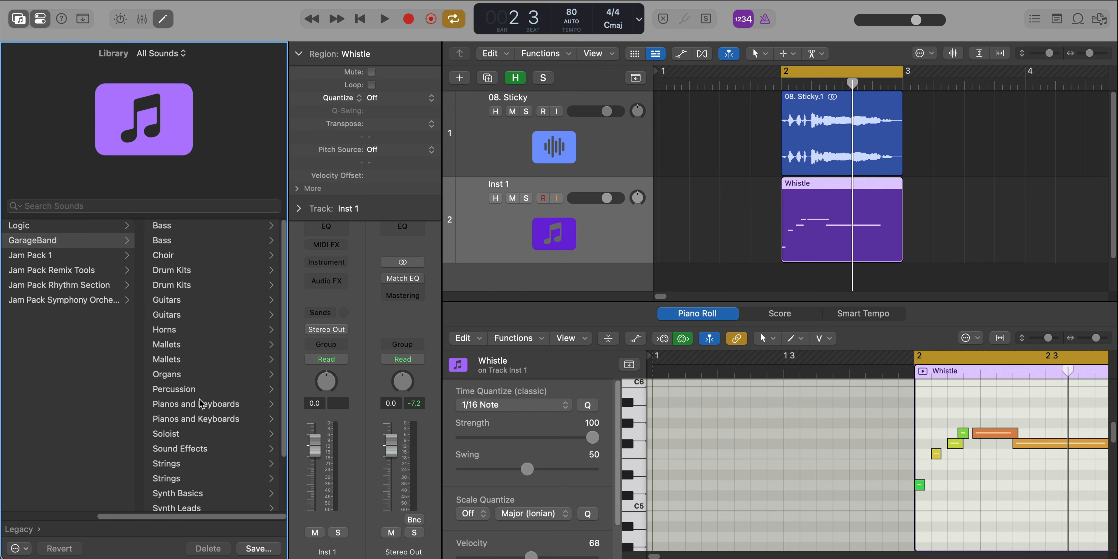
click(185, 435)
click(189, 286)
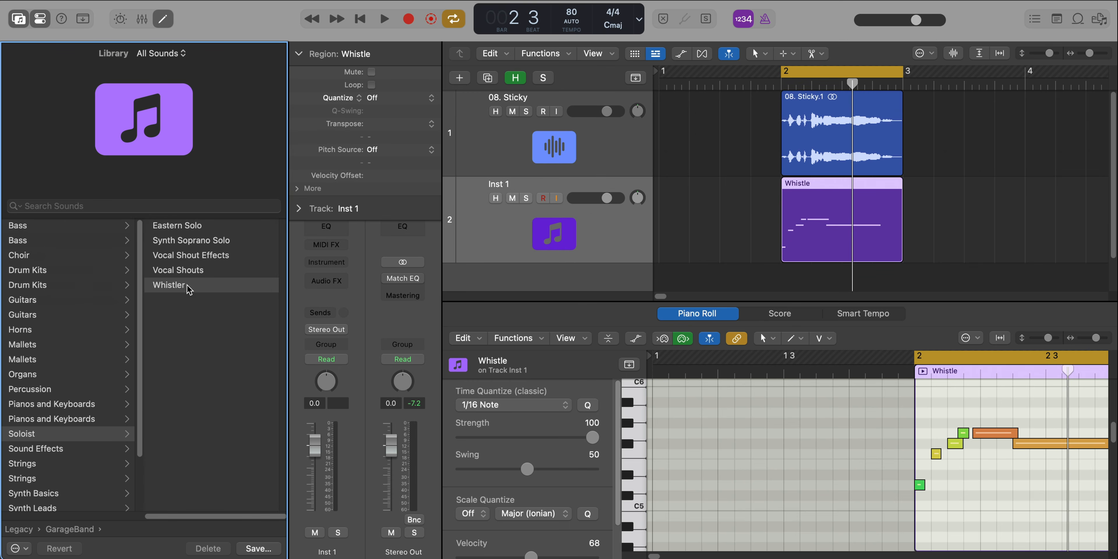
click(19, 21)
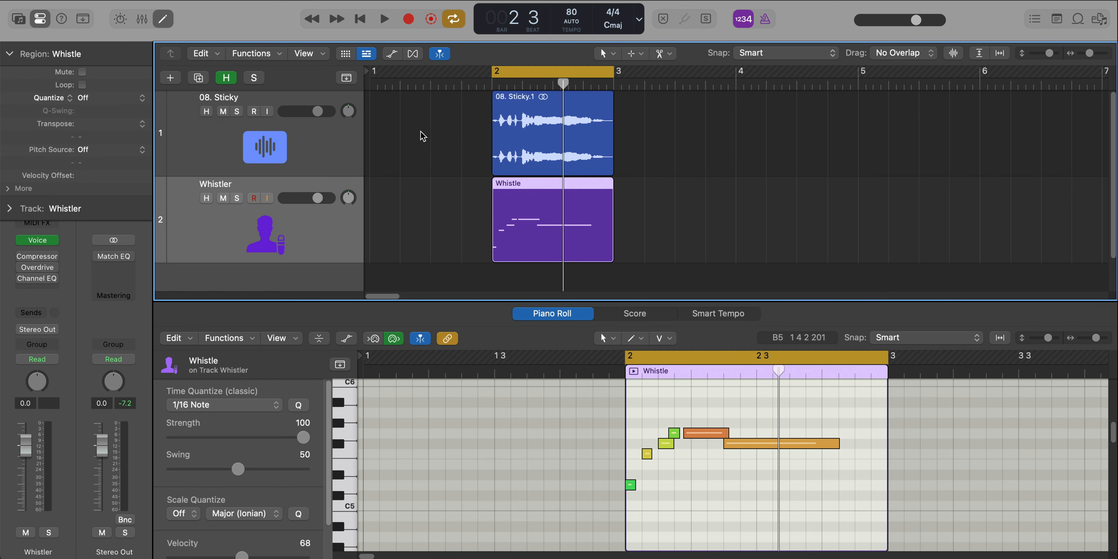
- Open the Whistler track's Voice instrument, solo the track and play back the whistle phrase
click(38, 242)
click(237, 198)
key(space)
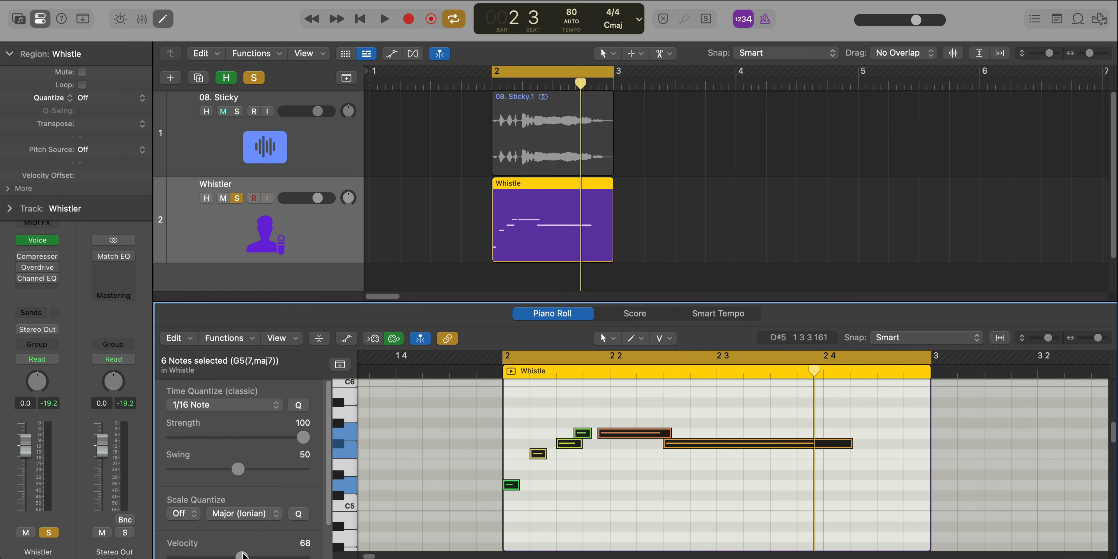
- Set the velocity of all six whistle notes to 127 and play the phrase back
drag(241, 554, 373, 542)
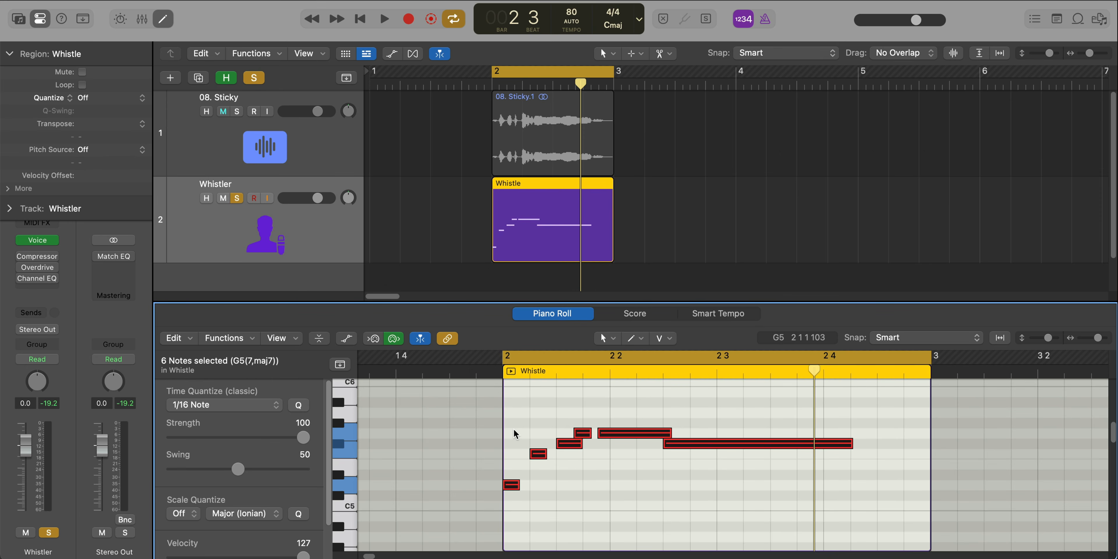
click(743, 436)
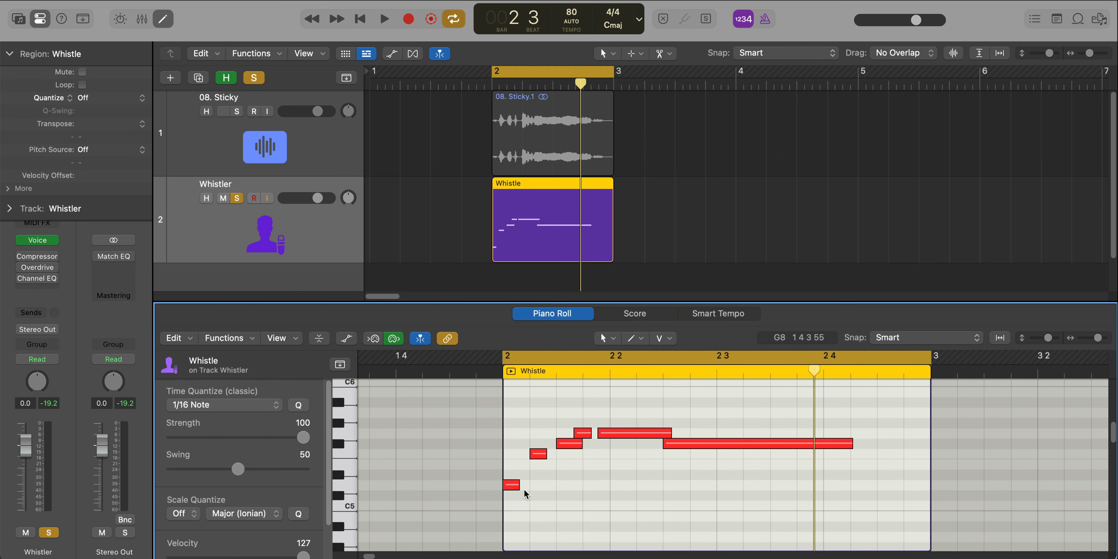
key(space)
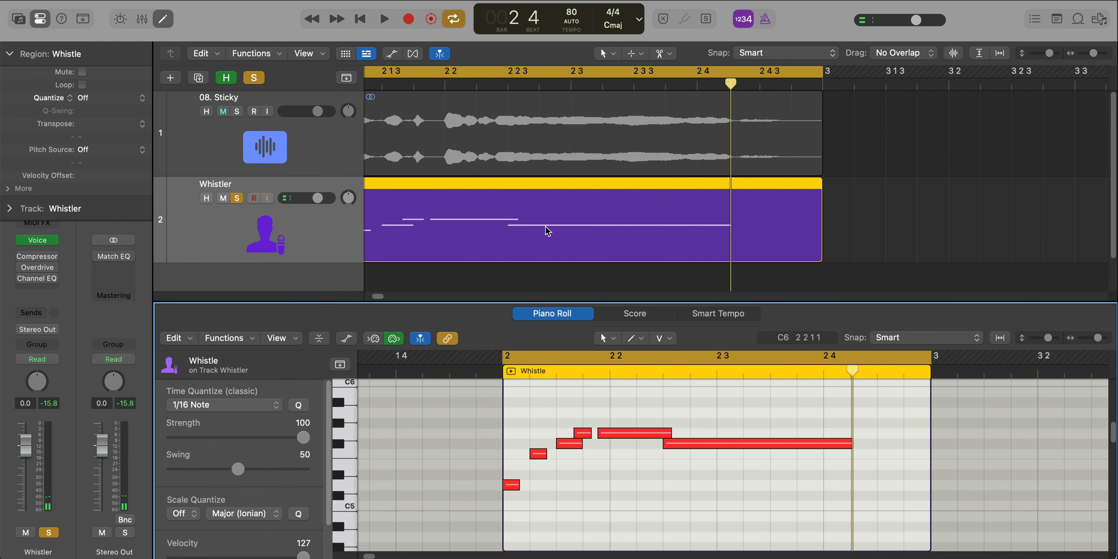
- Place the playhead just after bar 2 begins and shorten the first D5 note to end there, with length 0 0 0 120
scroll(544, 182, down, 2)
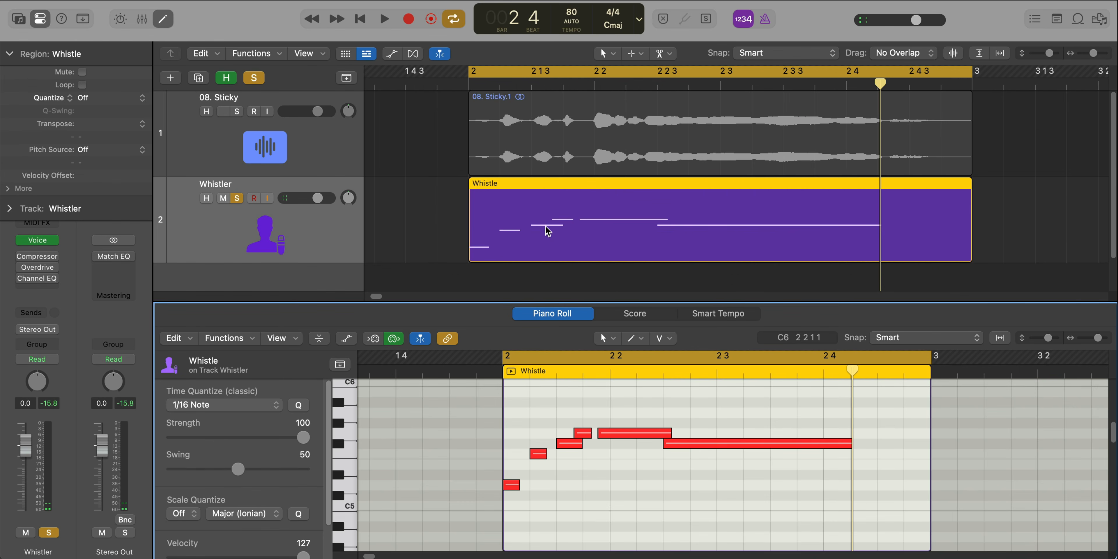
drag(499, 85, 484, 86)
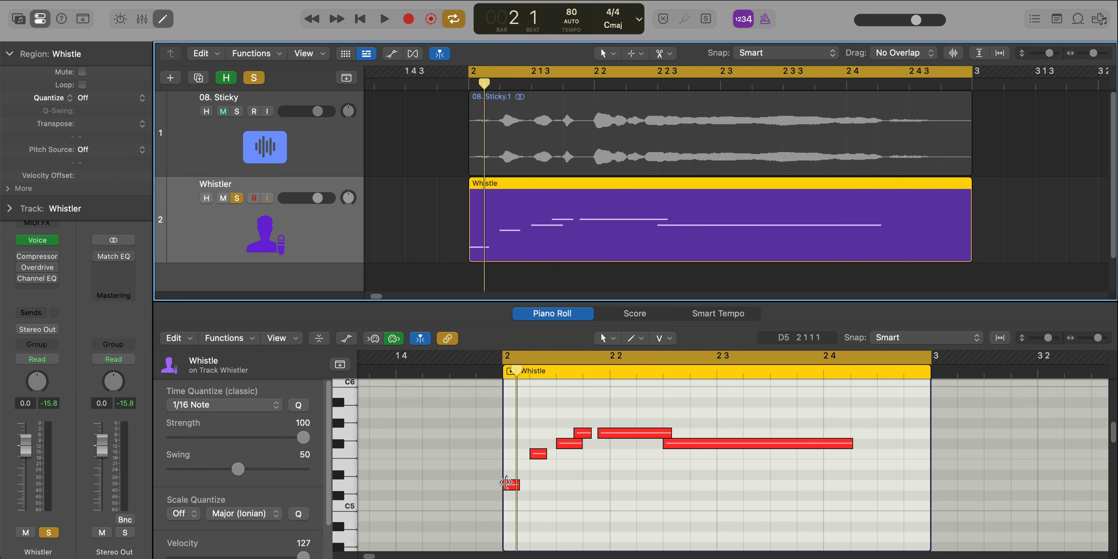
drag(519, 485, 515, 484)
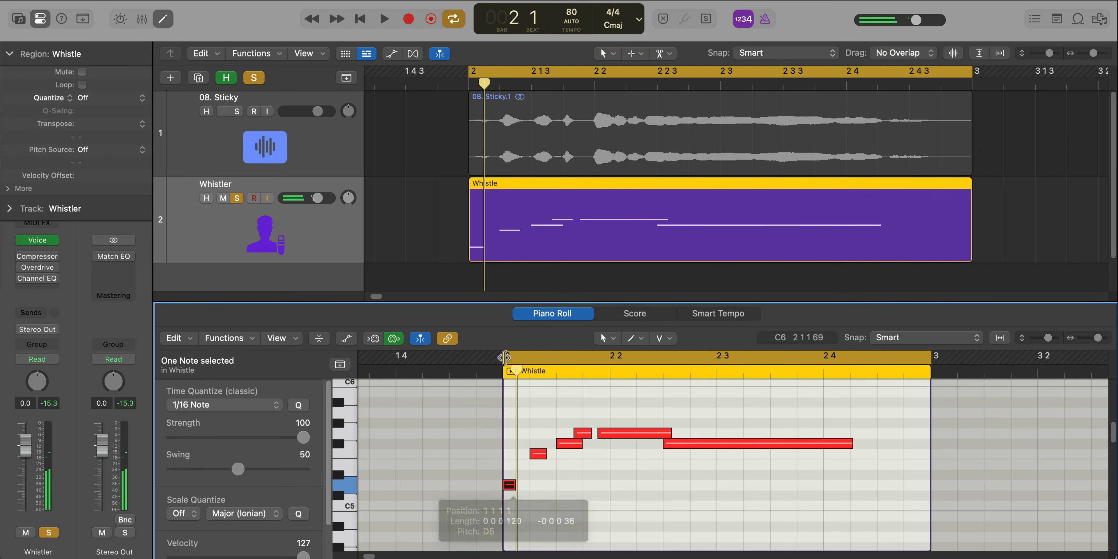
- Play back the start of the phrase several times to check the shortened first note
click(516, 372)
key(space)
key(space)
key(space)
key(space)
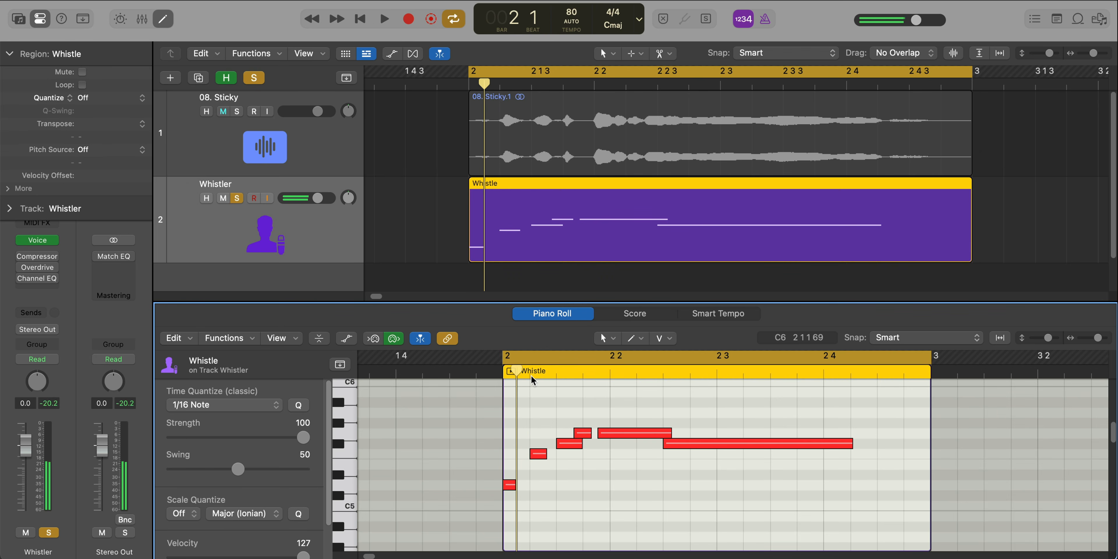
key(space)
key(space)
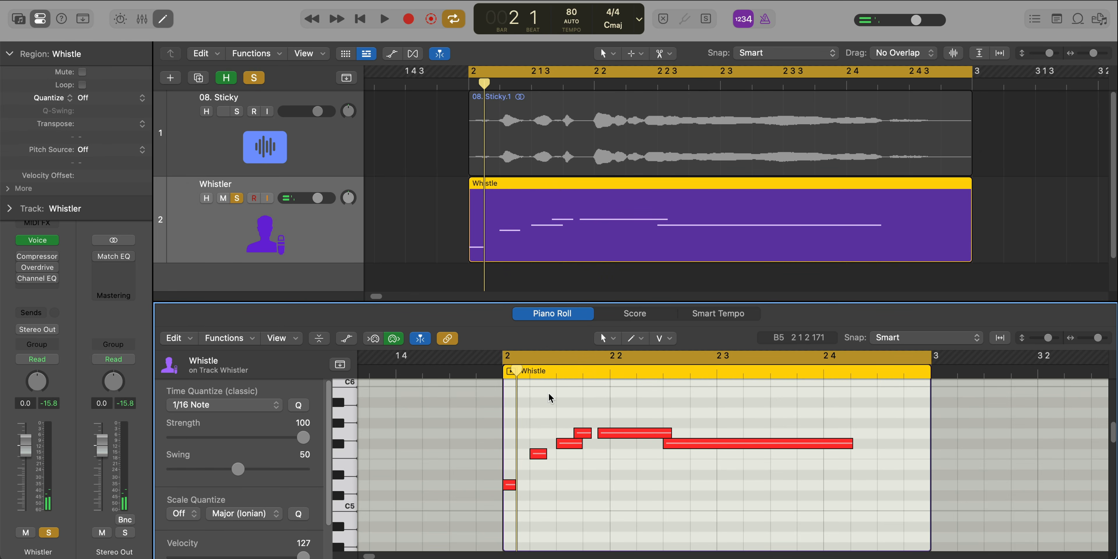
key(space)
key(space)
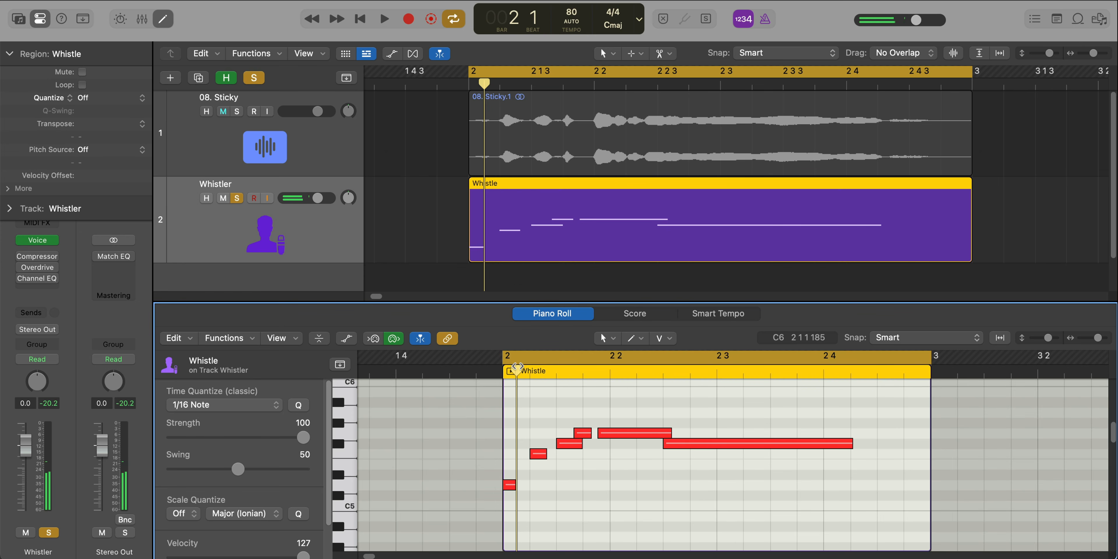
- Shorten the second and third whistle notes to match the pulses in the Sticky waveform, using the playhead as a guide
drag(517, 370, 541, 369)
drag(545, 452, 542, 452)
drag(541, 370, 572, 369)
drag(581, 443, 571, 443)
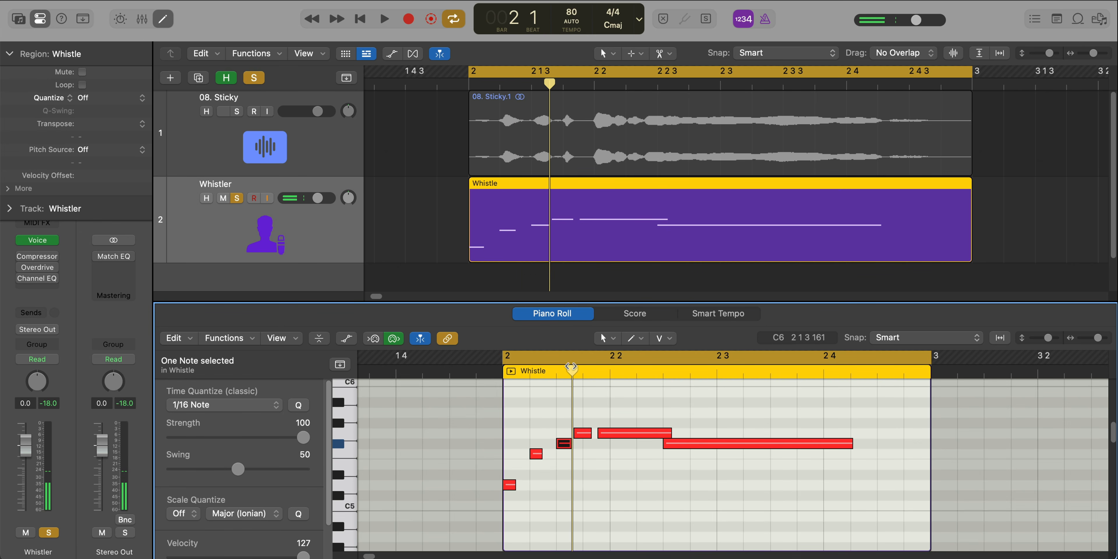
- Move the fourth whistle note to start with the short pulse before beat 2 and shorten it to that pulse's end
drag(572, 370, 583, 370)
drag(584, 437, 594, 437)
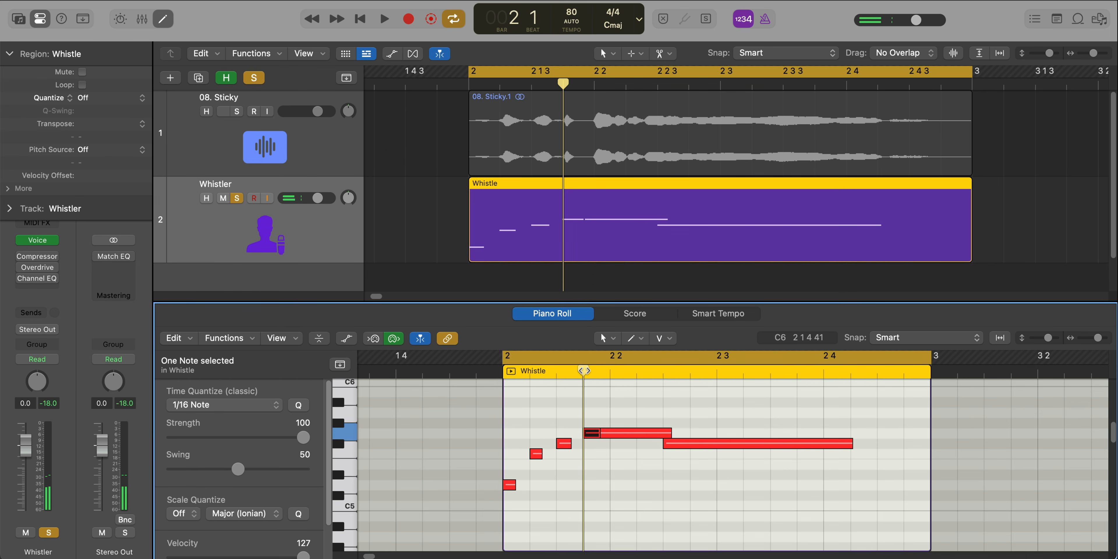
drag(583, 370, 589, 370)
drag(598, 435, 591, 435)
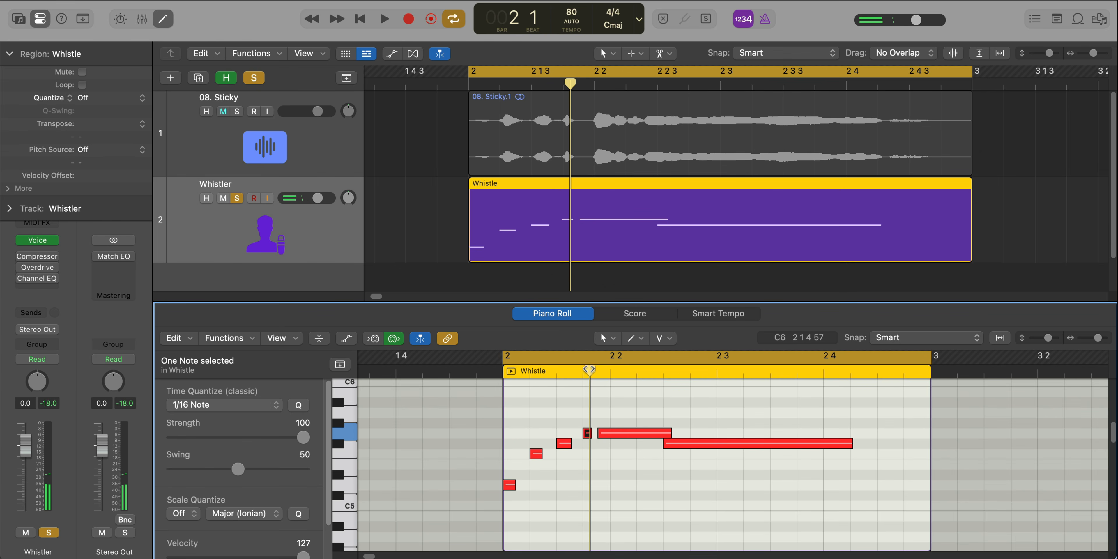
- Trim the start of the fifth whistle note to beat 2 of bar 2 and return the playhead near the second note
drag(589, 370, 610, 370)
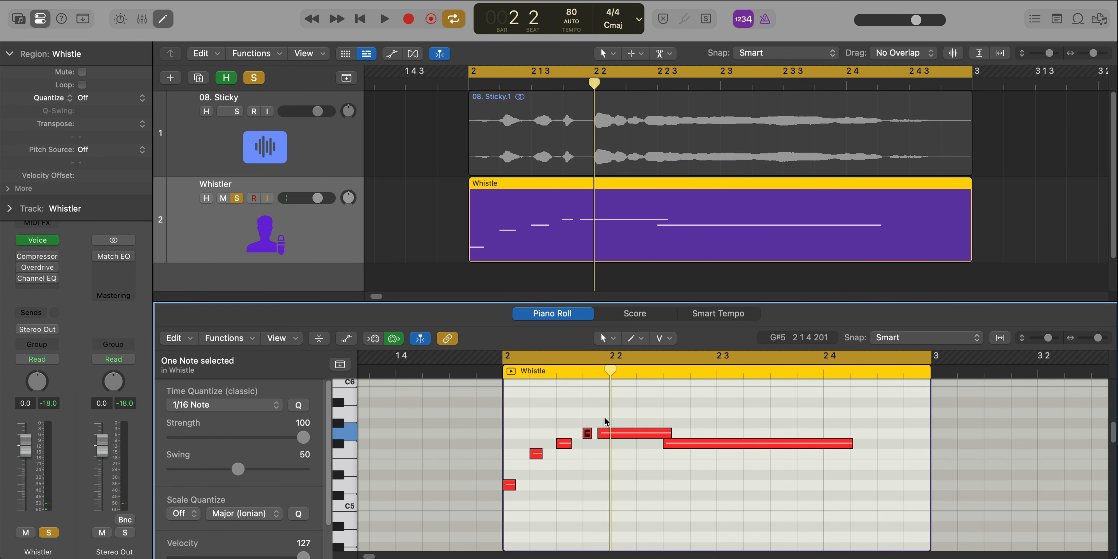
drag(599, 435, 612, 434)
drag(611, 373, 540, 372)
- Solo only the 08. Sticky track, listen to it, and shorten the fifth whistle note to length 0 0 2 0
alt+click(237, 111)
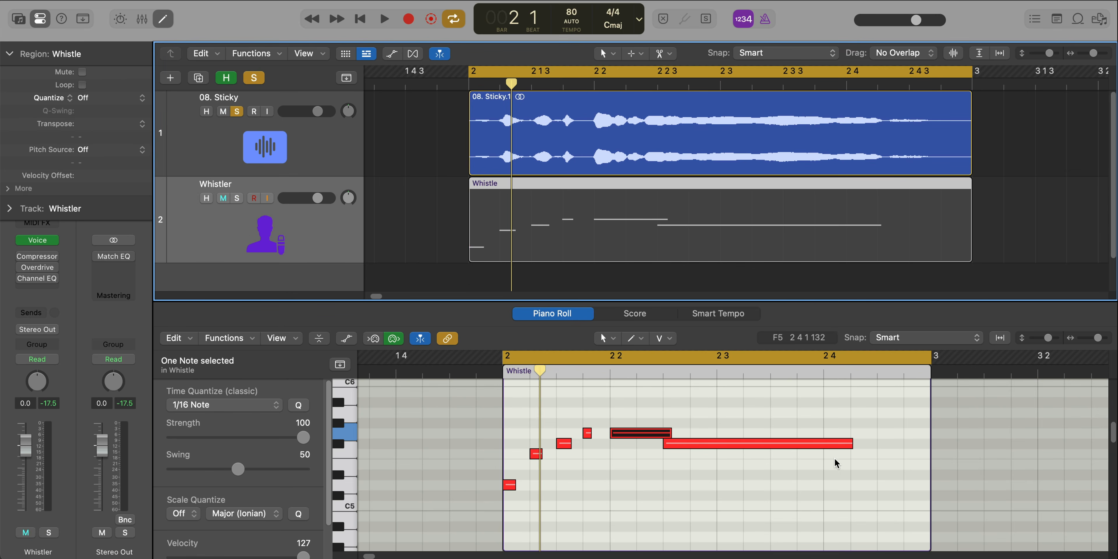
key(space)
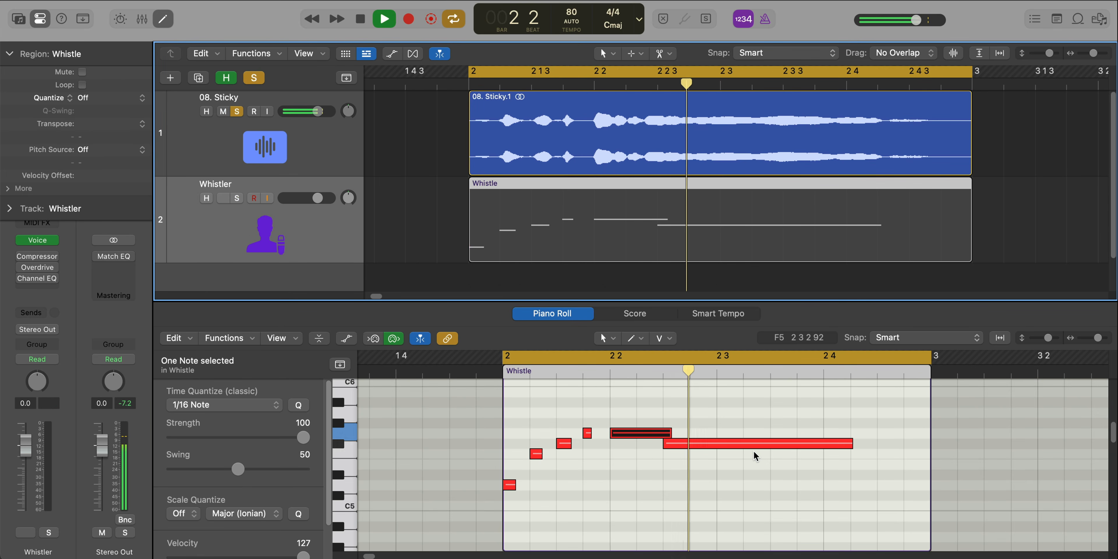
key(space)
click(679, 443)
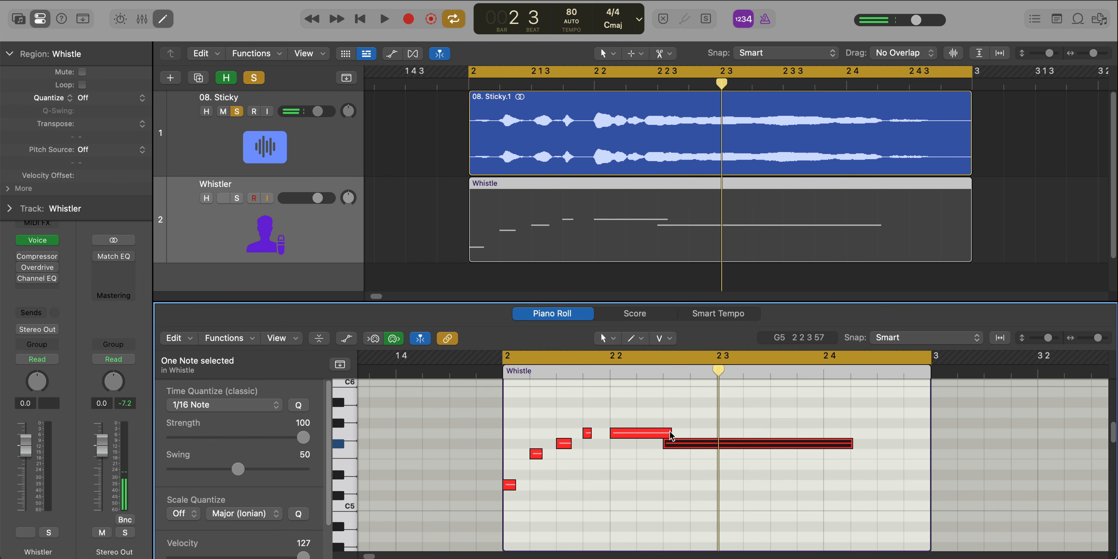
drag(671, 433, 663, 433)
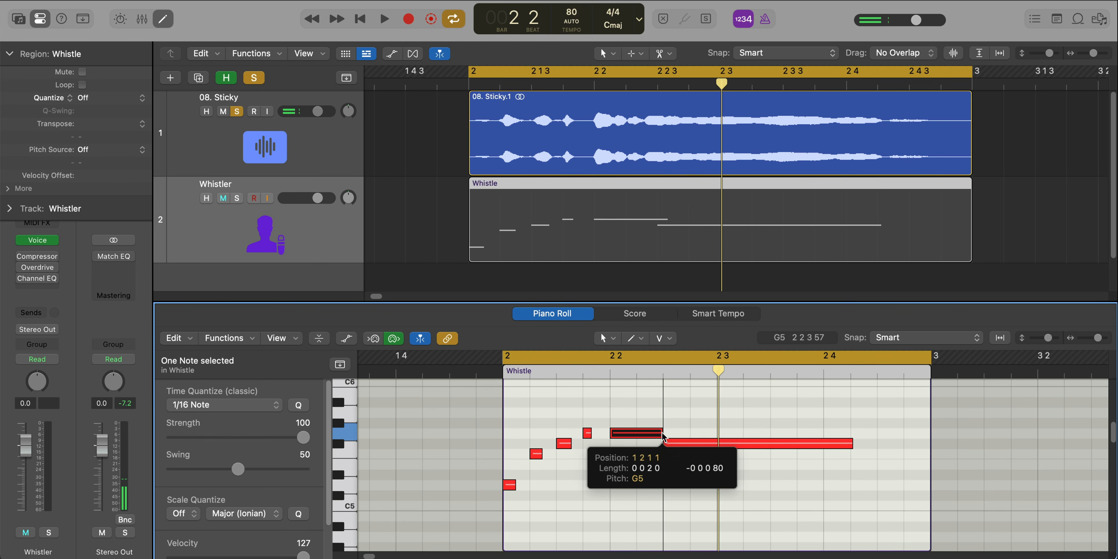
- Solo only the Whistler track, shorten the second and third notes slightly more, and play the phrase back
alt+click(236, 198)
key(space)
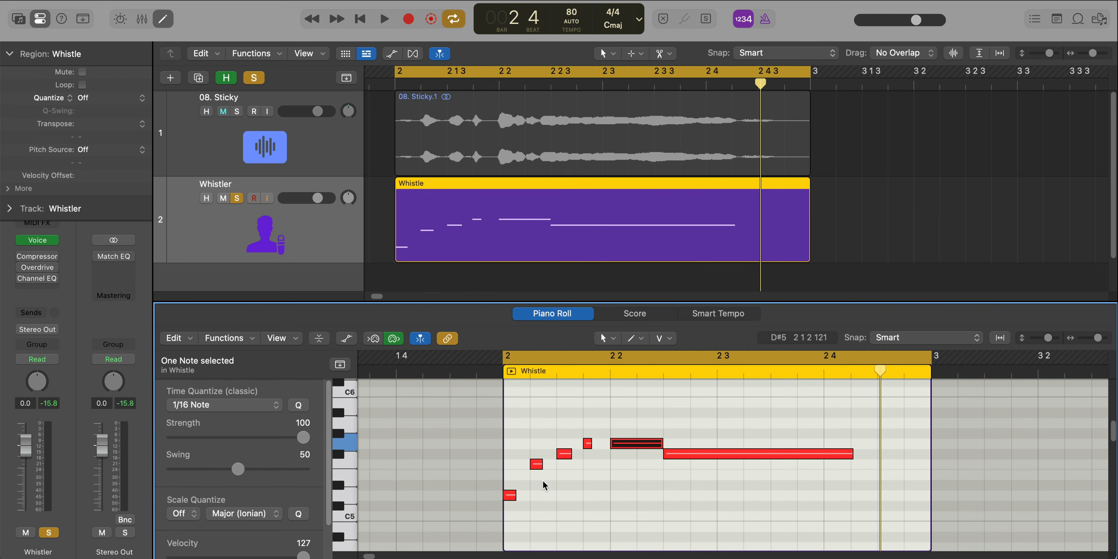
click(542, 474)
drag(541, 465, 590, 444)
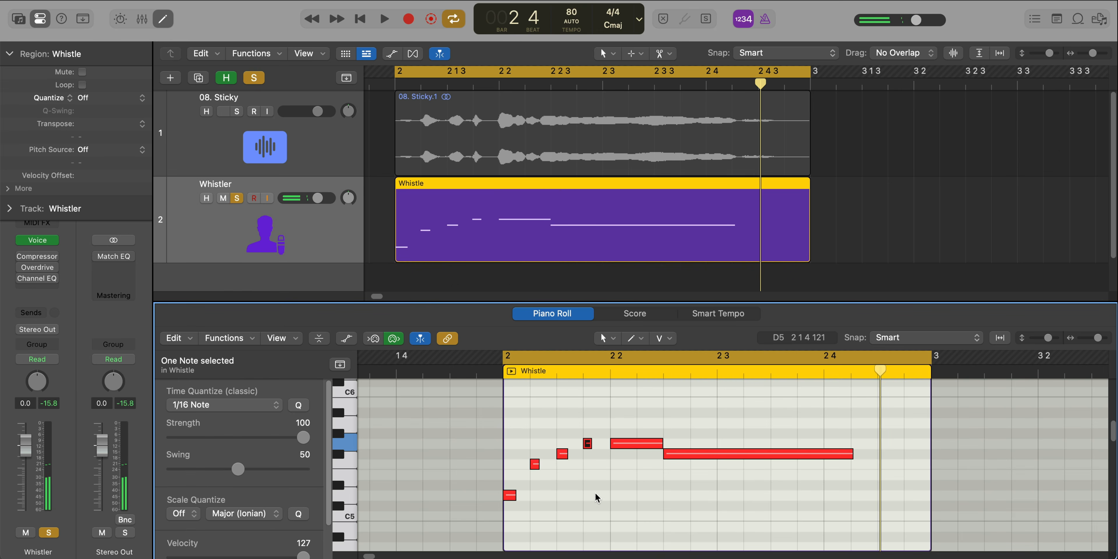
key(space)
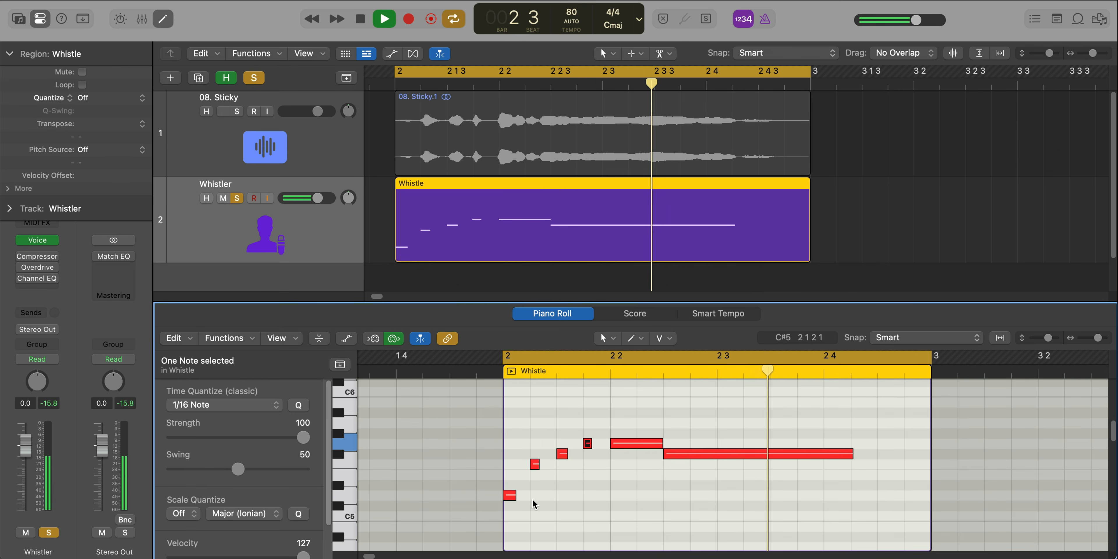
- Set the first whistle note's velocity to 93 and play the phrase back
key(space)
click(509, 495)
scroll(296, 533, down, 1)
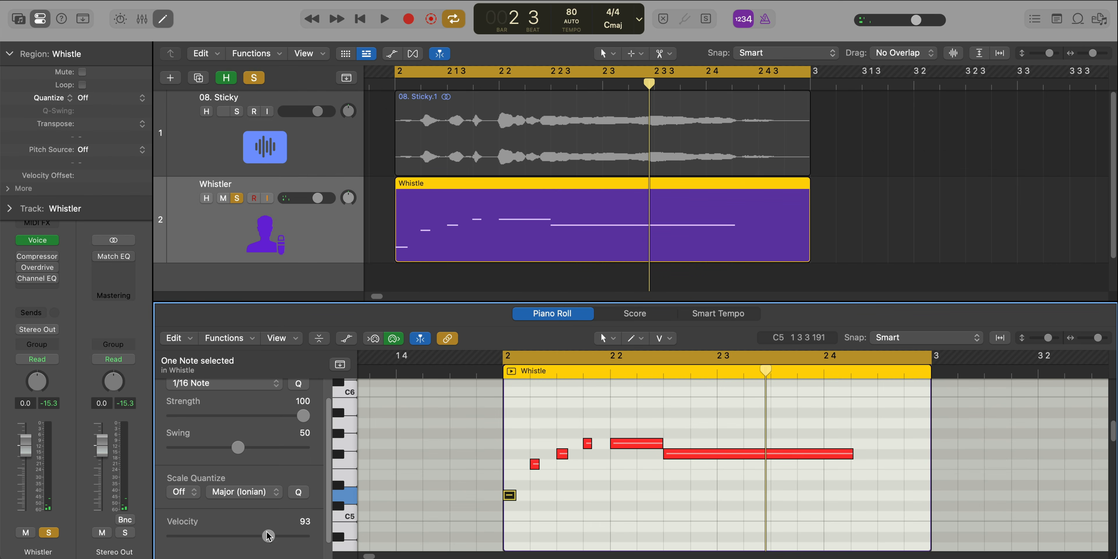
key(space)
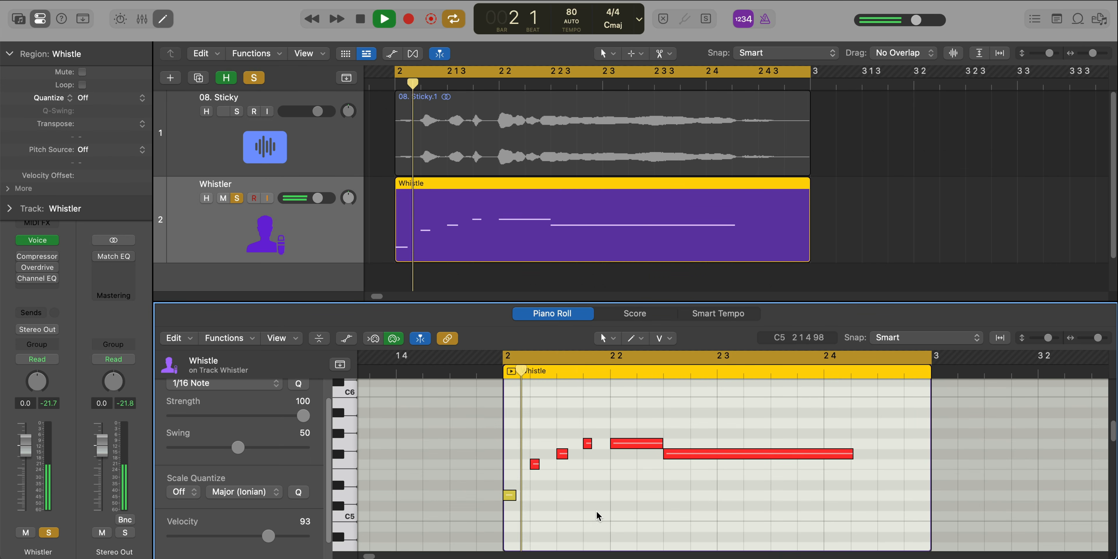
- Compare the phrase with the original by soloing 08. Sticky alone, and return the solo to Whistler
click(237, 111)
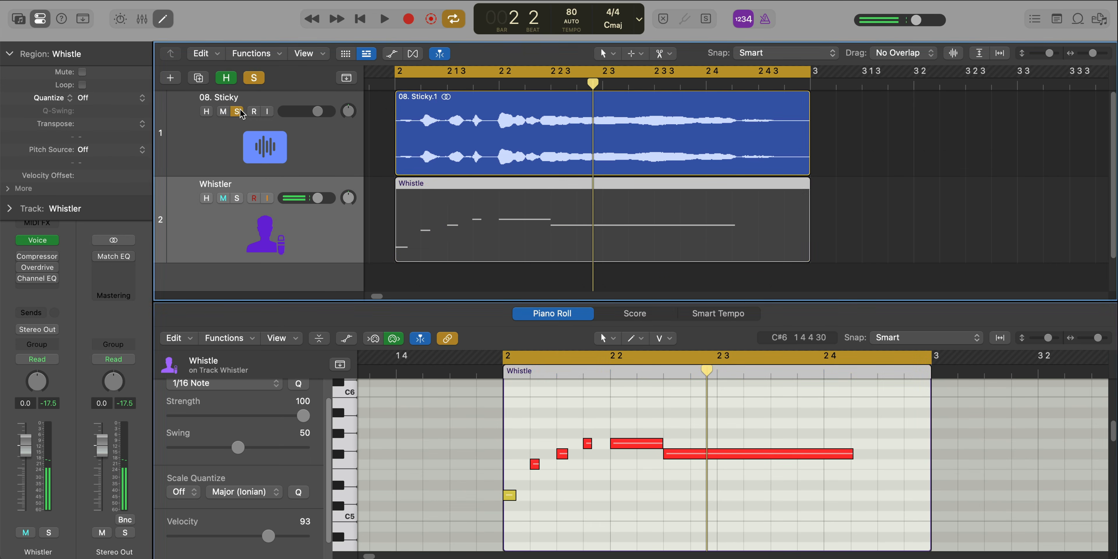
click(236, 198)
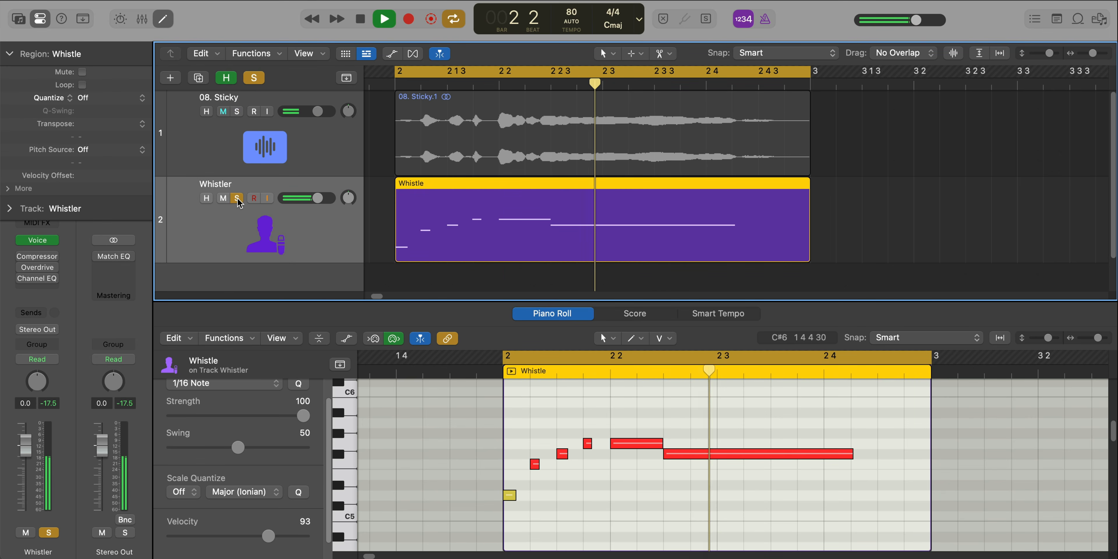
scroll(840, 414, right, 2)
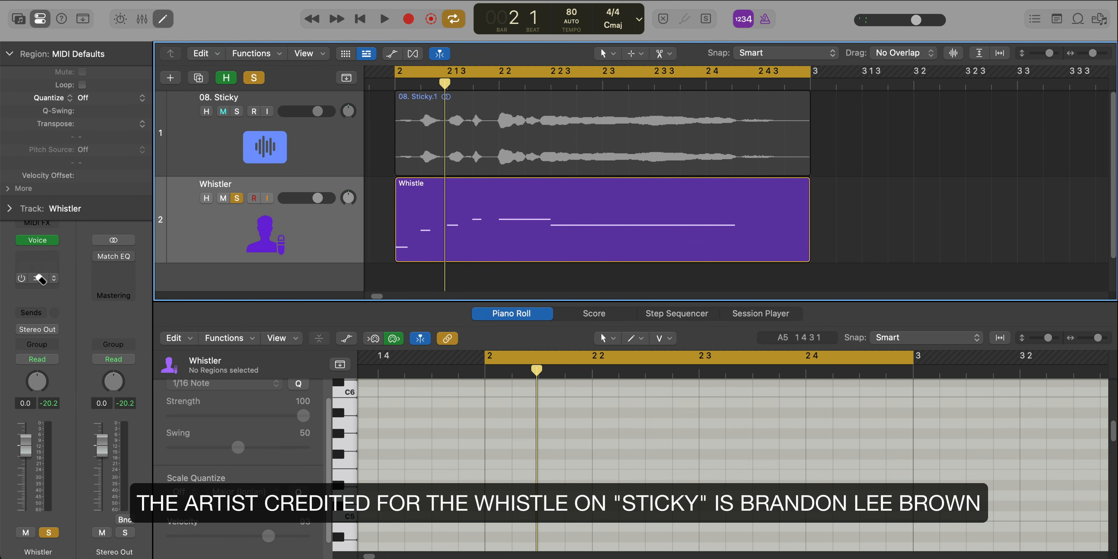
- Remove the Whistler channel's existing effects and add a Channel EQ with a 24 dB/Oct low cut at 1350 Hz
alt+super+click(37, 277)
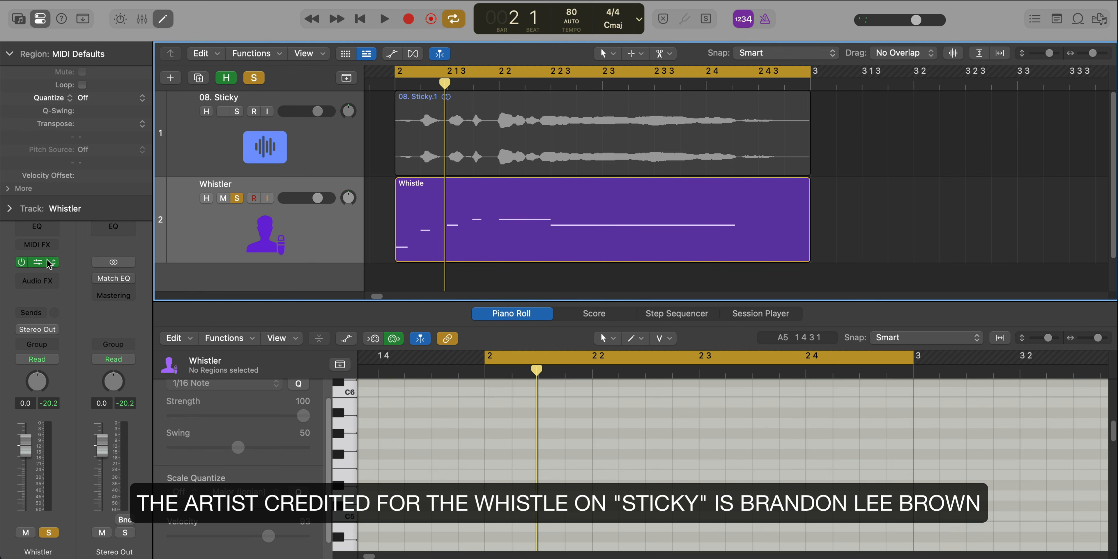
click(37, 226)
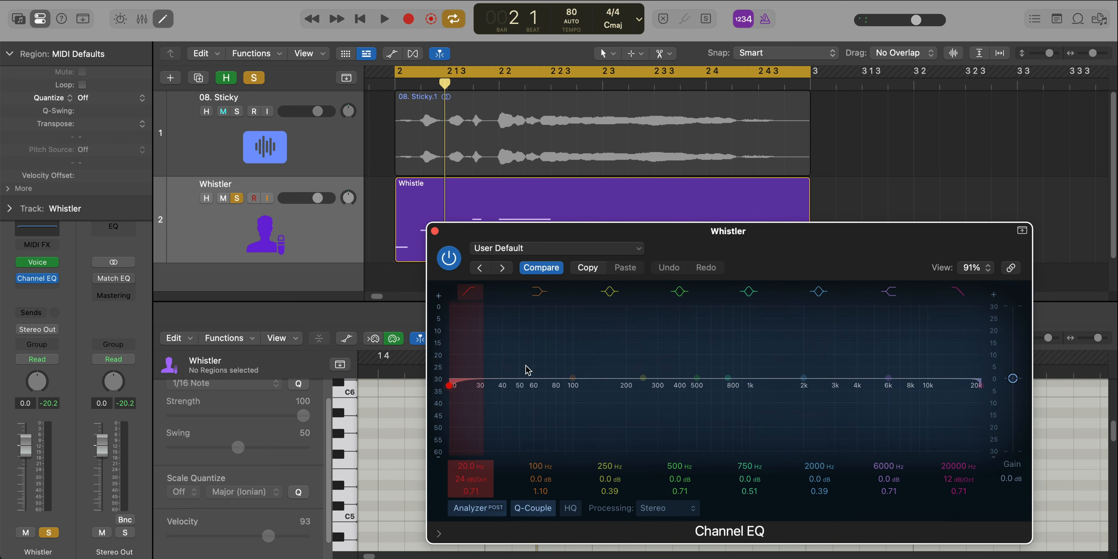
key(space)
drag(510, 442, 789, 414)
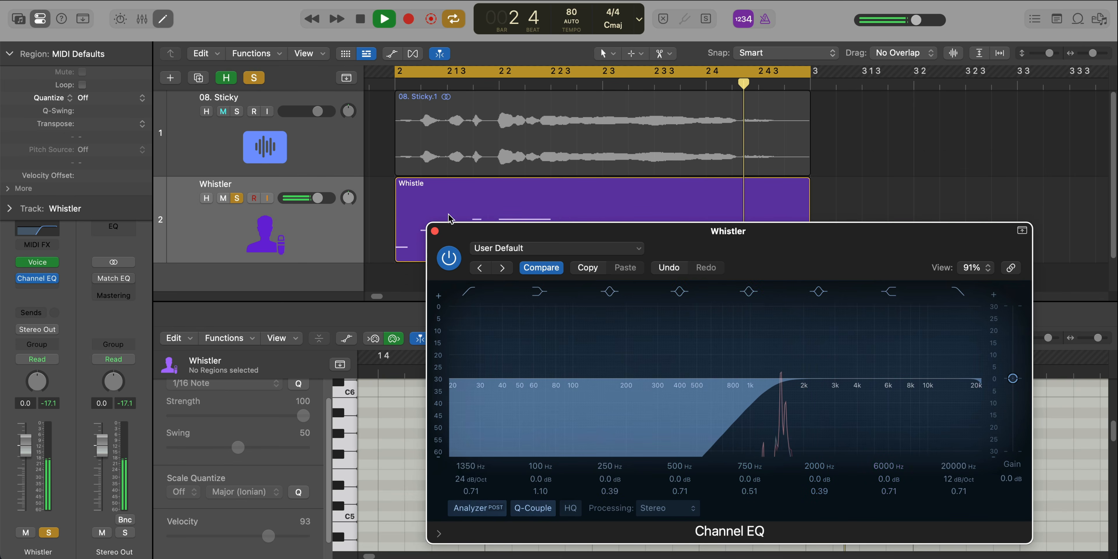
key(space)
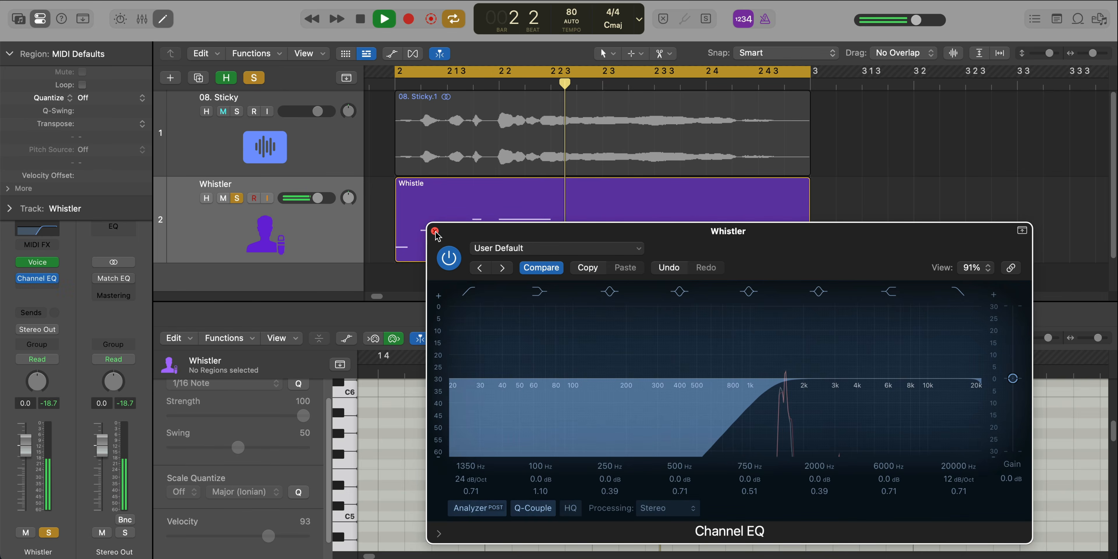
click(435, 230)
key(space)
- Insert an Overdrive after the Channel EQ on the Whistler channel and load its Crispy preset
click(34, 288)
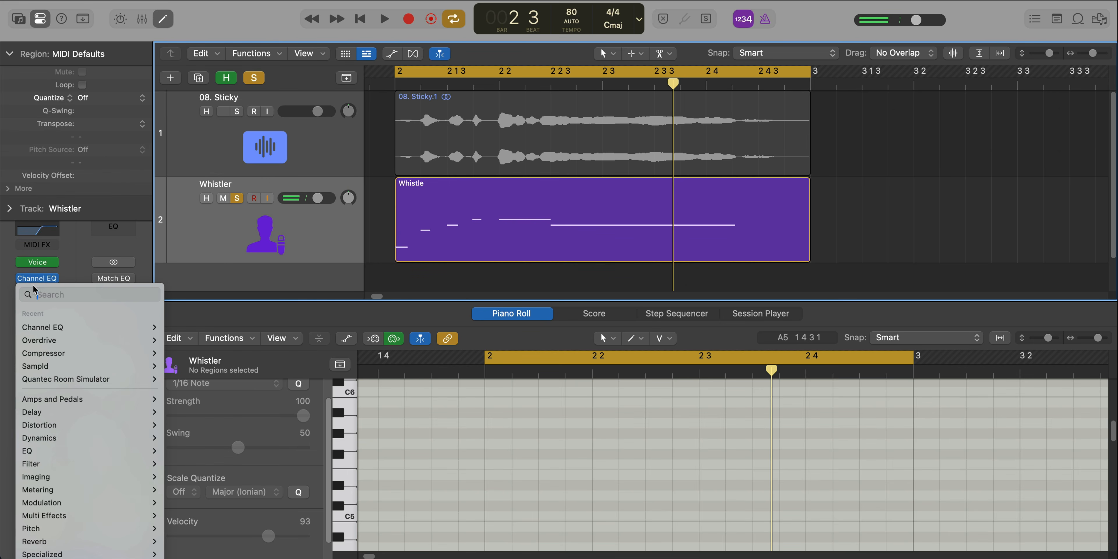
mouse_move(100, 427)
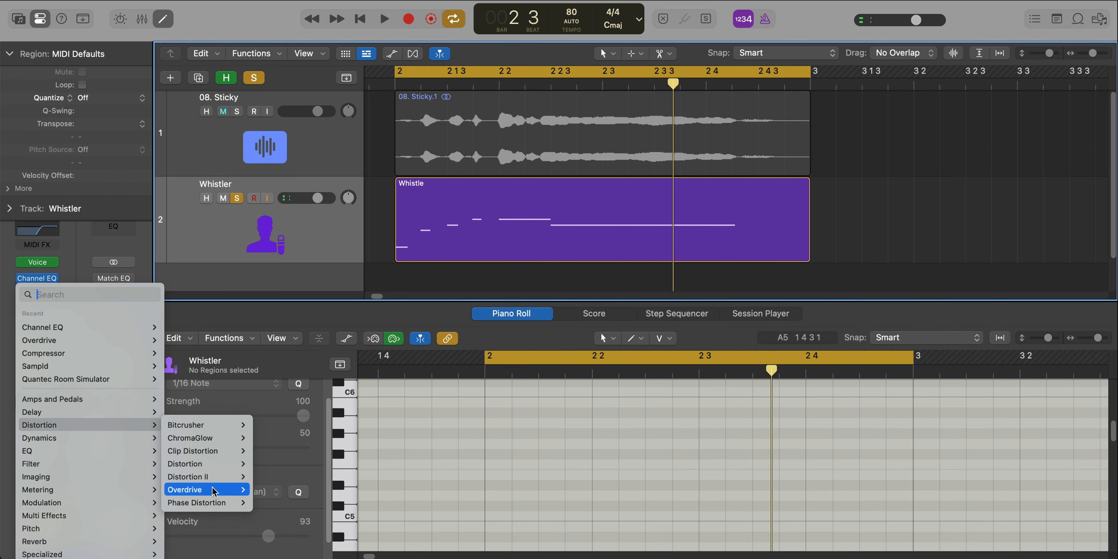
click(256, 489)
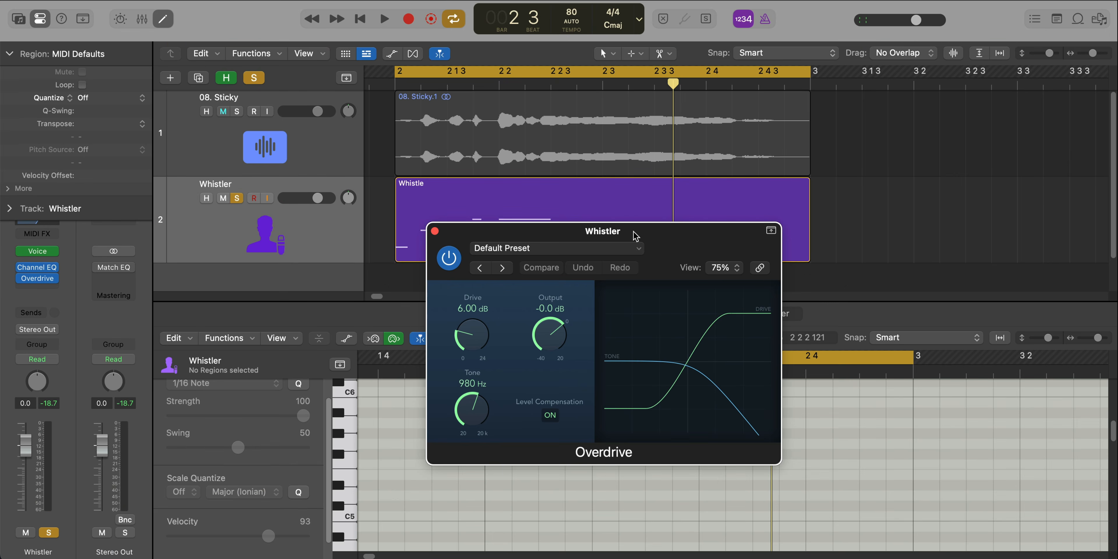
drag(636, 236, 619, 161)
click(486, 194)
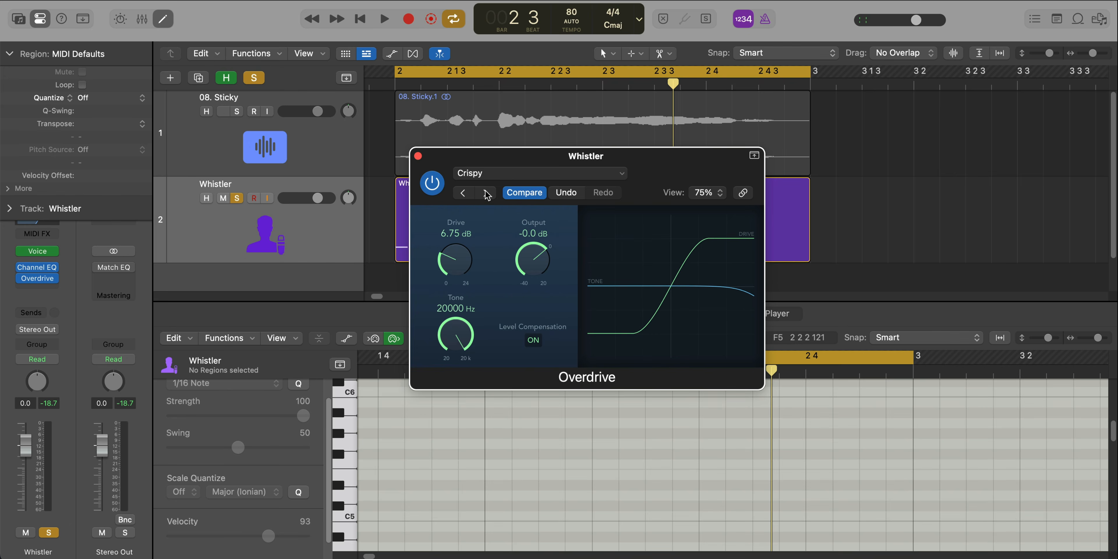
click(486, 194)
- Play the whistle while switching the Overdrive off and back on to compare the sound
key(space)
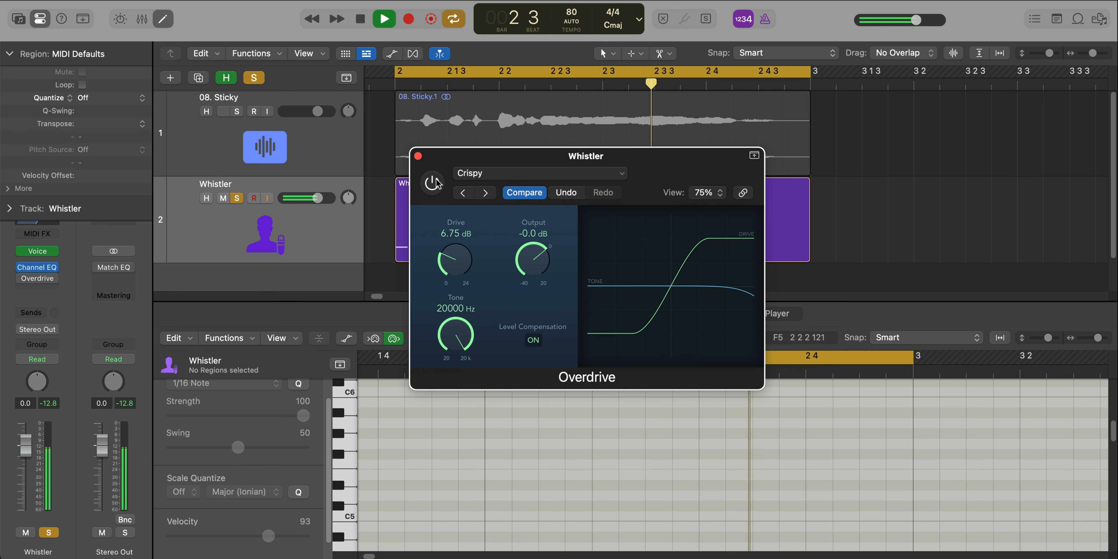
click(432, 182)
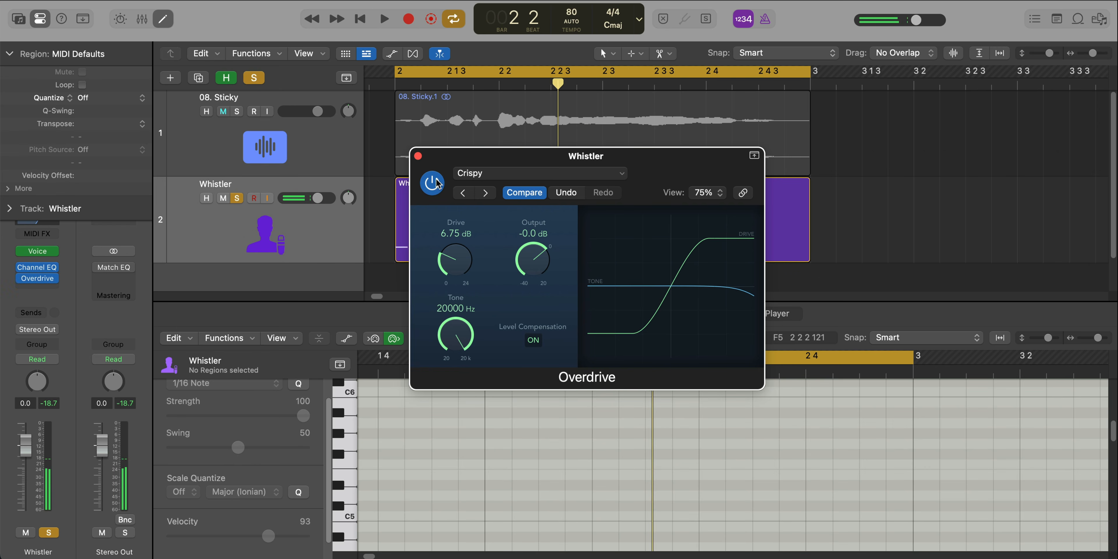
key(space)
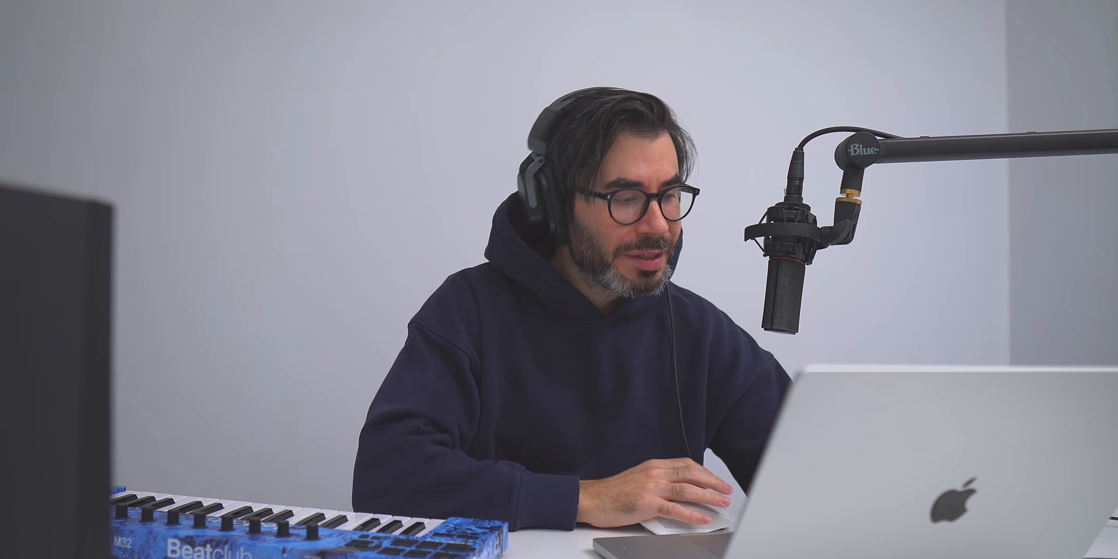
- Insert a Bitcrusher after the Overdrive and set its resolution to 10 bit while listening to the phrase
click(54, 290)
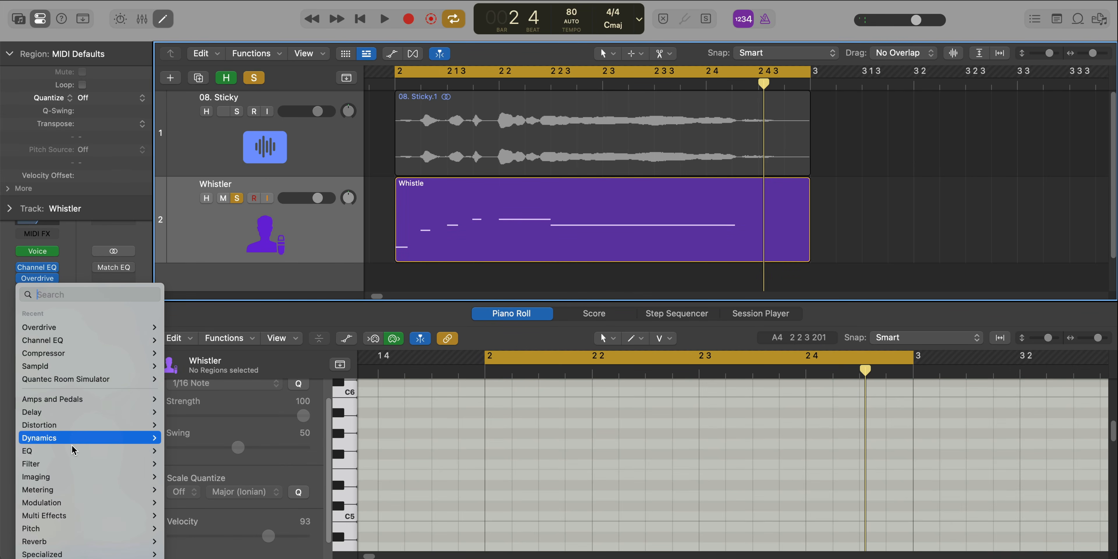
mouse_move(77, 428)
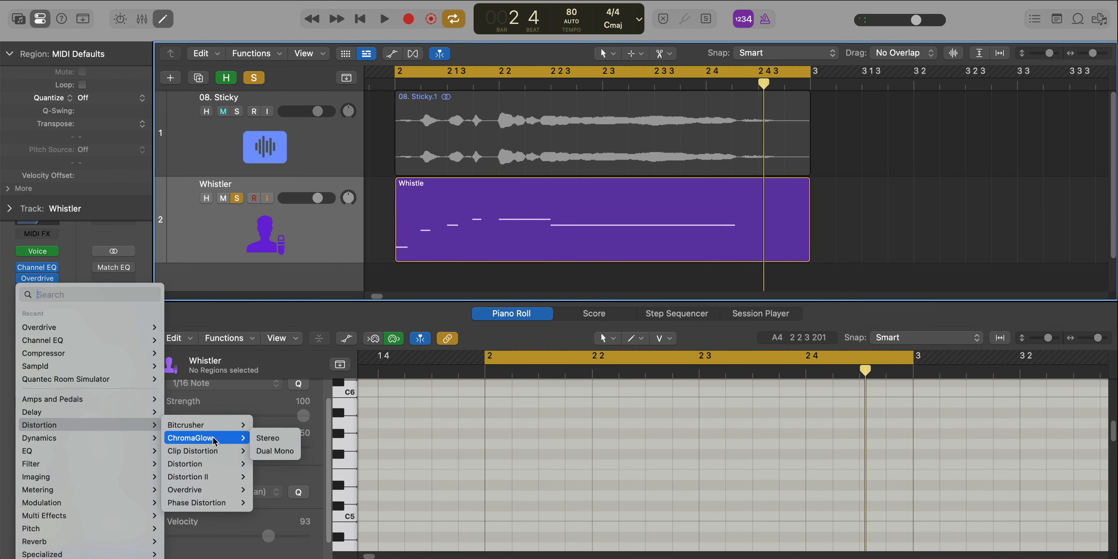
mouse_move(216, 426)
click(263, 426)
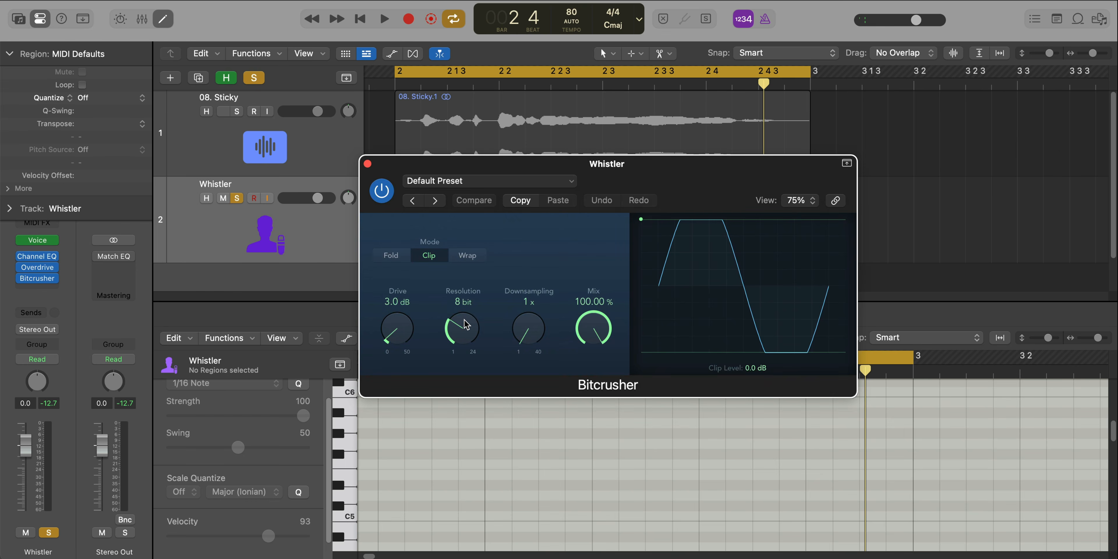
key(space)
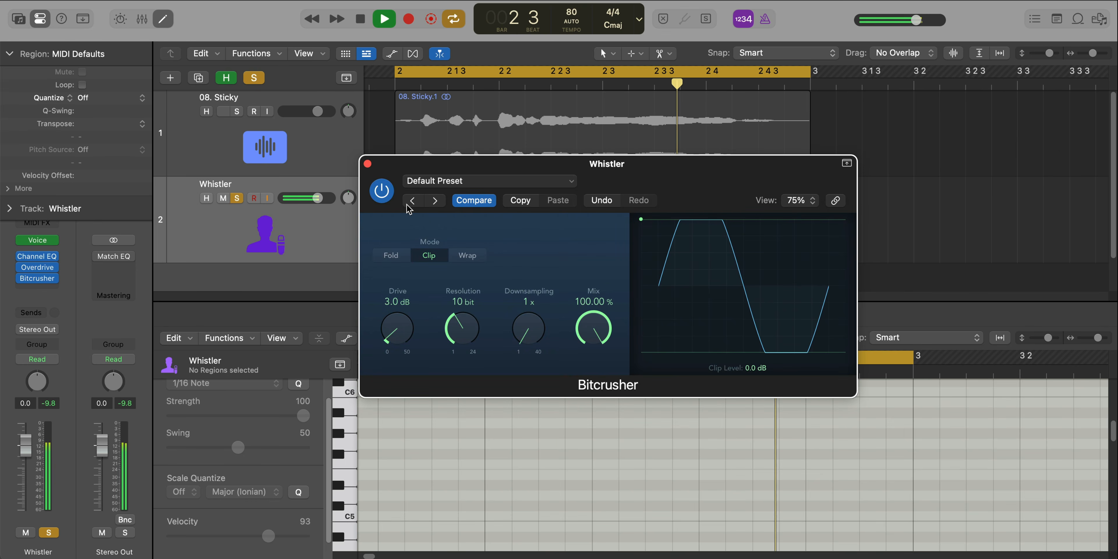
key(space)
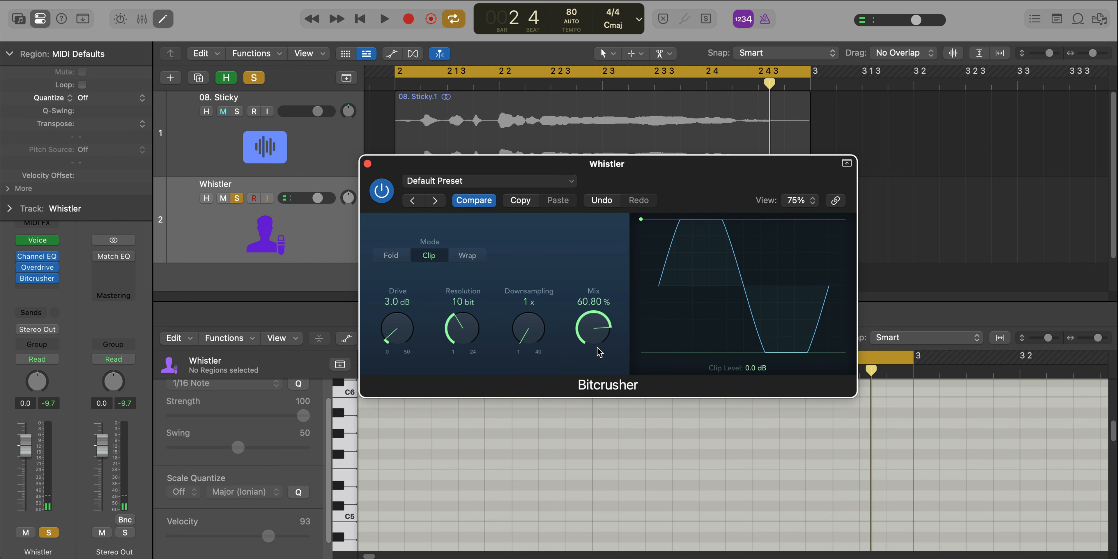
- Lower the Bitcrusher mix to 50.40 %, comparing the whistle with the effect bypassed and active
drag(597, 349, 598, 349)
key(space)
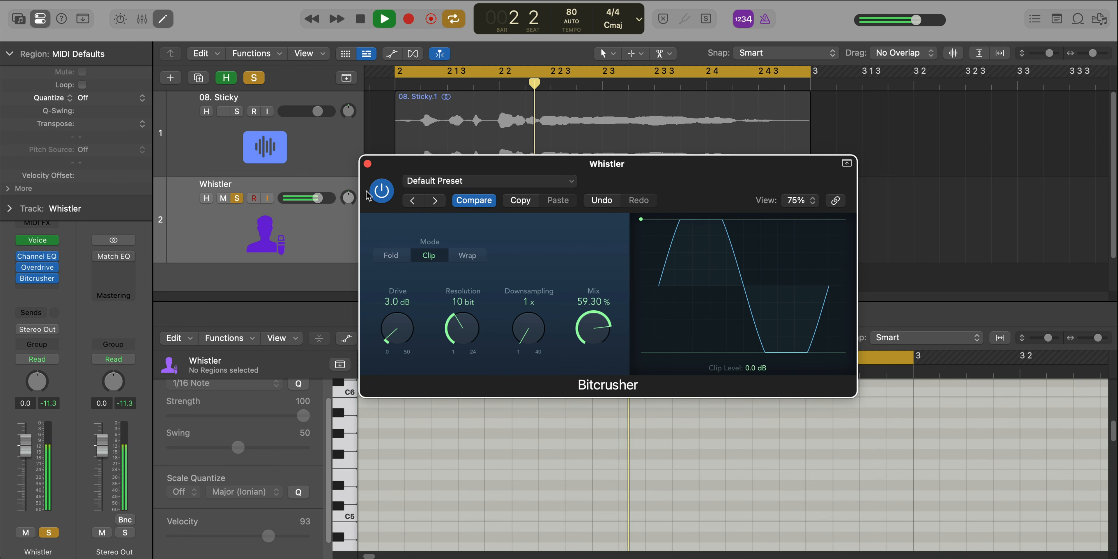
click(381, 192)
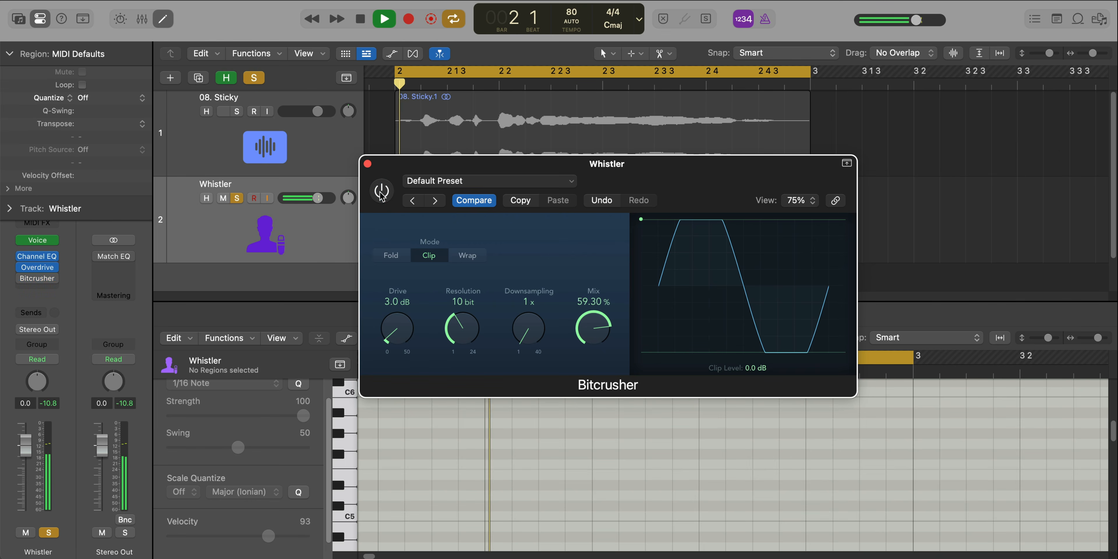
click(381, 193)
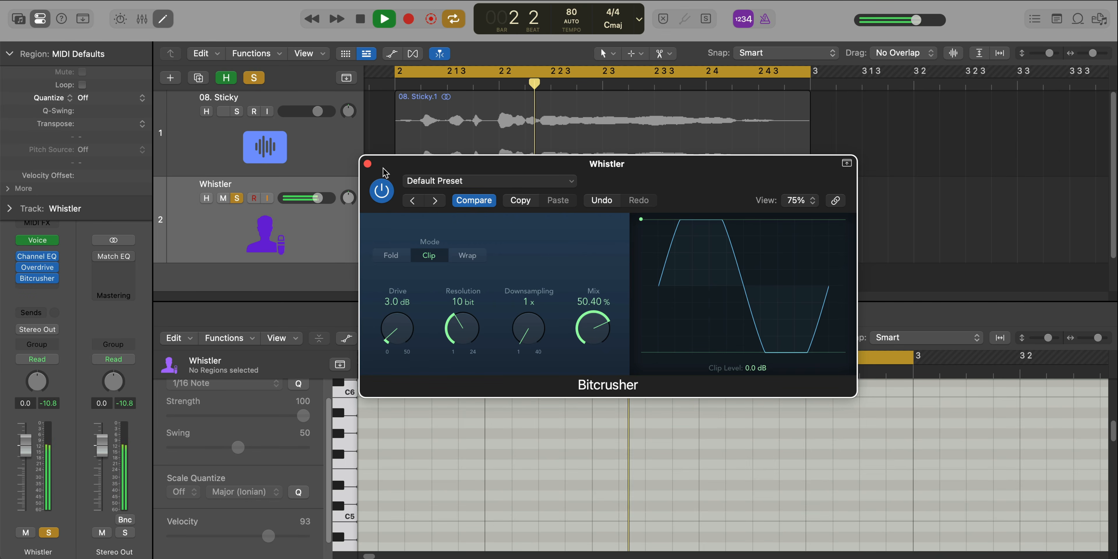
click(368, 164)
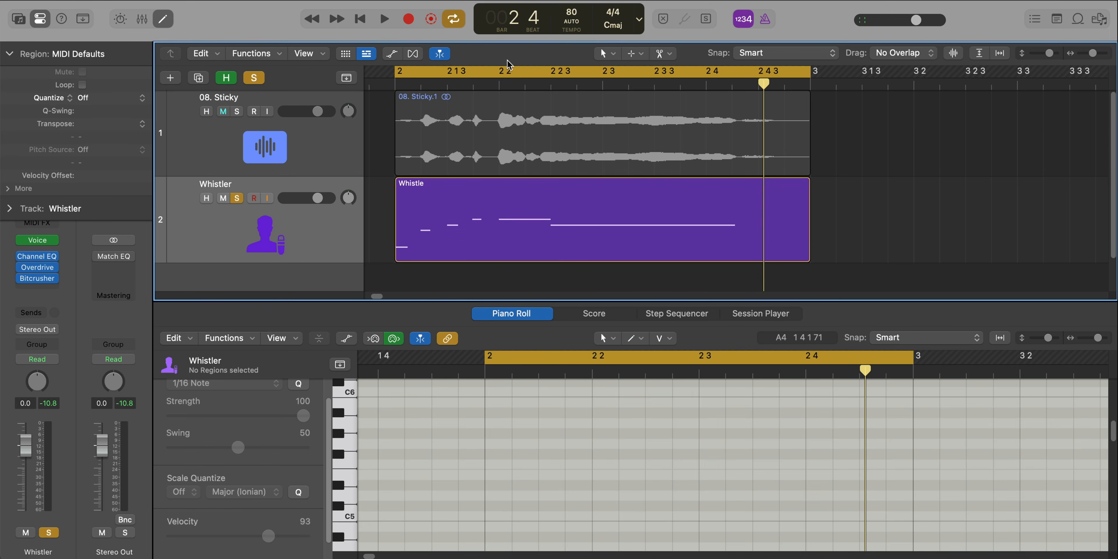
- Select the long last note in the Whistle region and compare 08. Sticky with Whistler by soloing each in turn
click(528, 213)
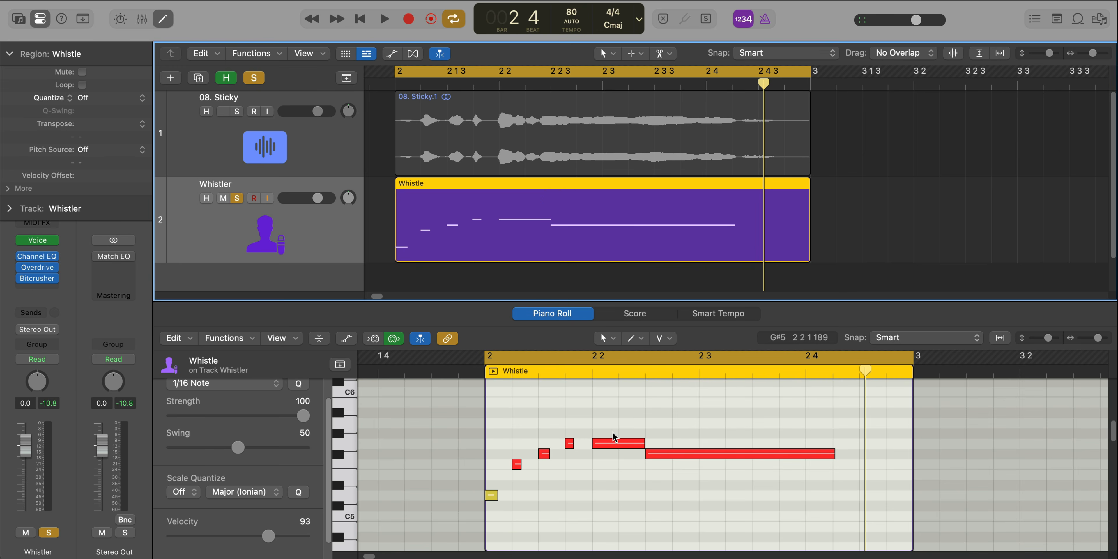
click(656, 453)
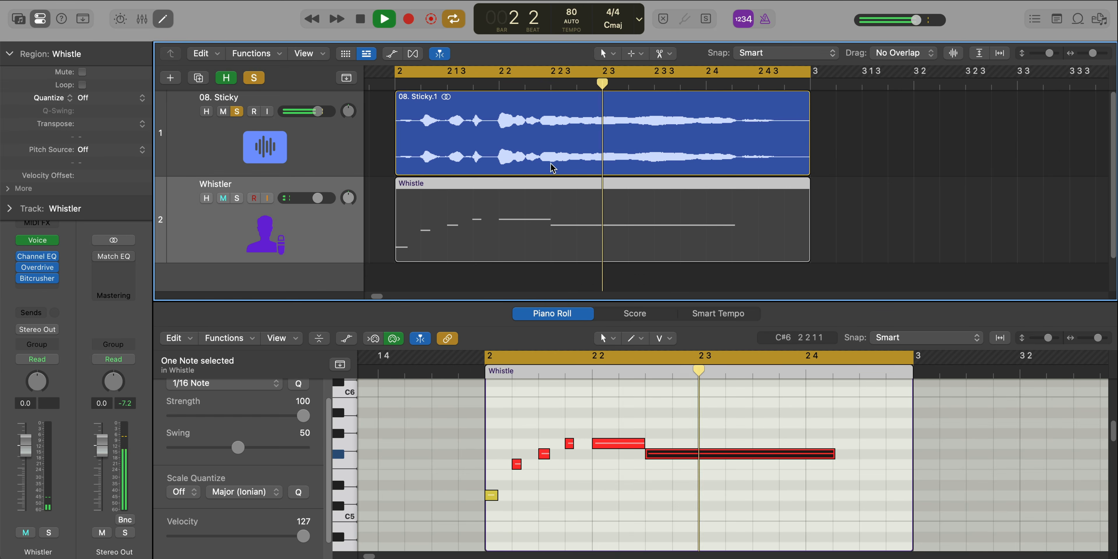
key(space)
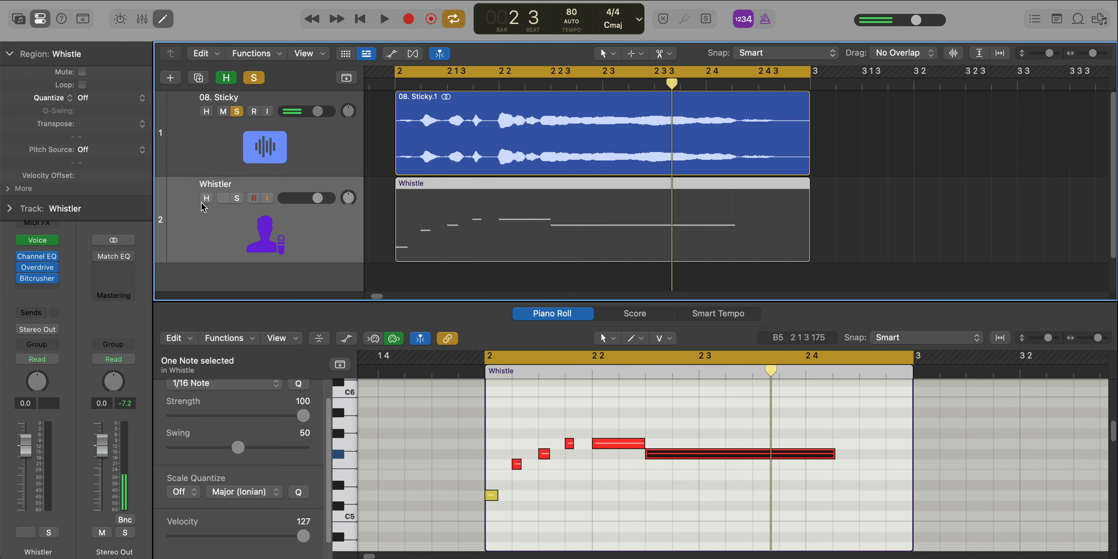
click(237, 198)
key(space)
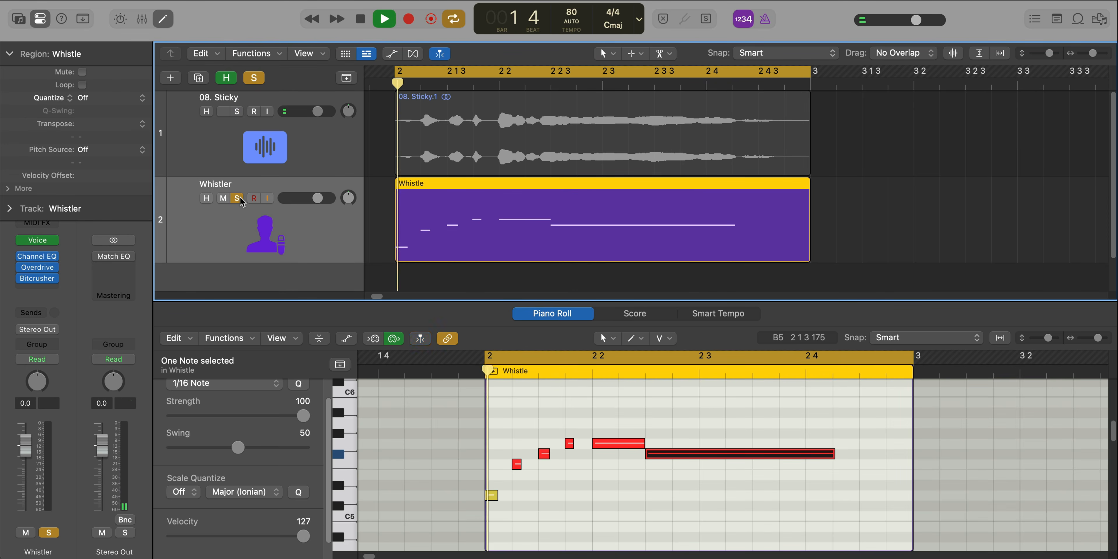
key(space)
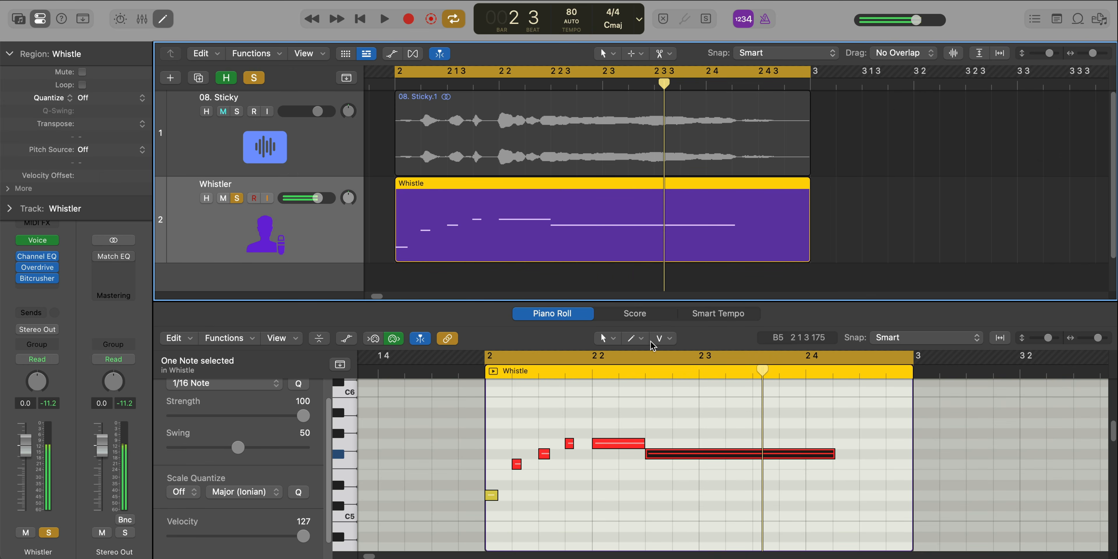
- Examine the last two whistle notes and the Whistler instrument's Voice settings
click(609, 440)
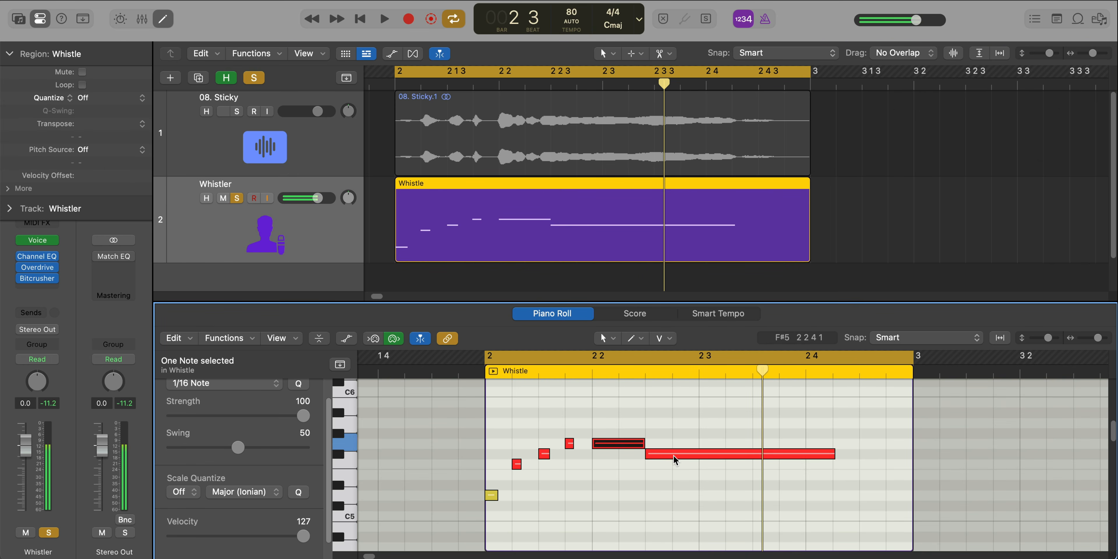
click(674, 456)
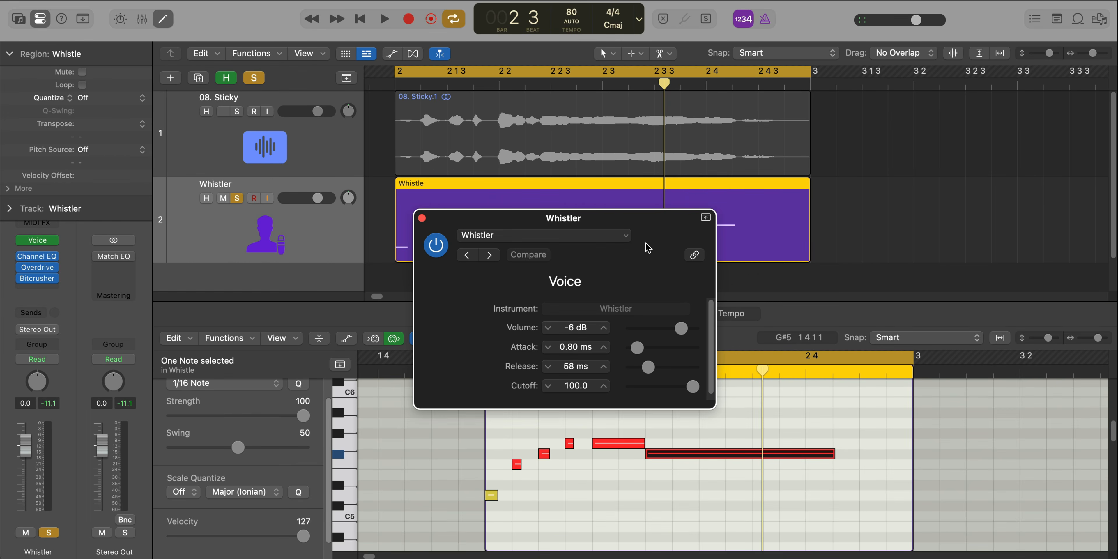
drag(647, 225, 656, 209)
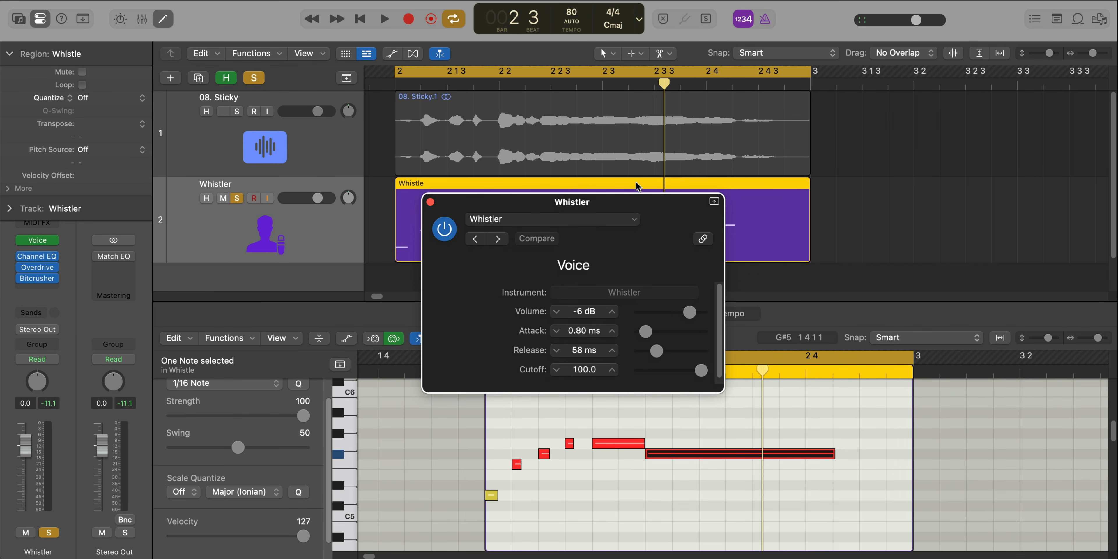
click(430, 202)
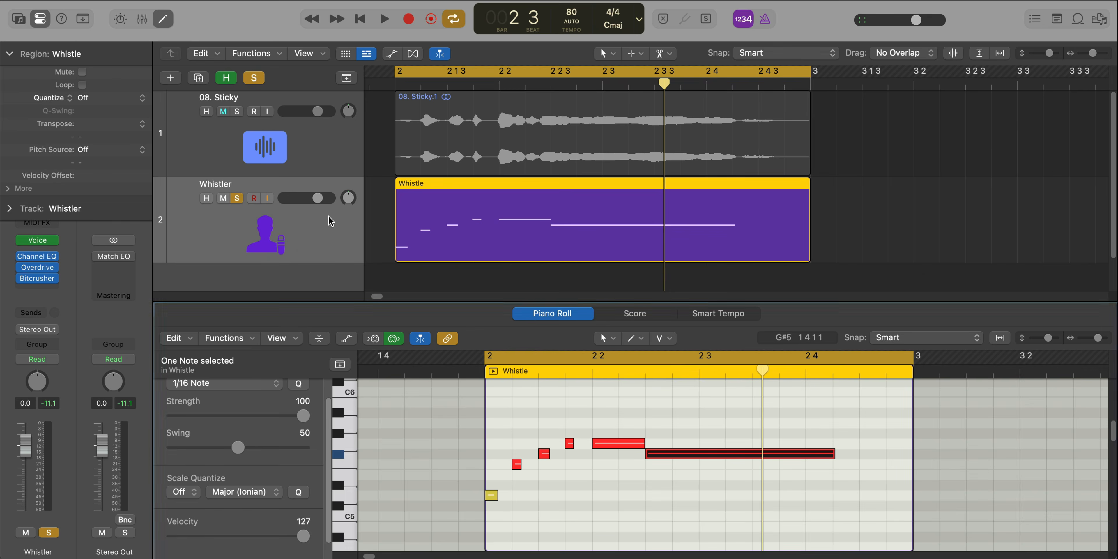
- Insert AUPitch after the Bitcrusher on the Whistler track, view its controls and close its window
click(37, 286)
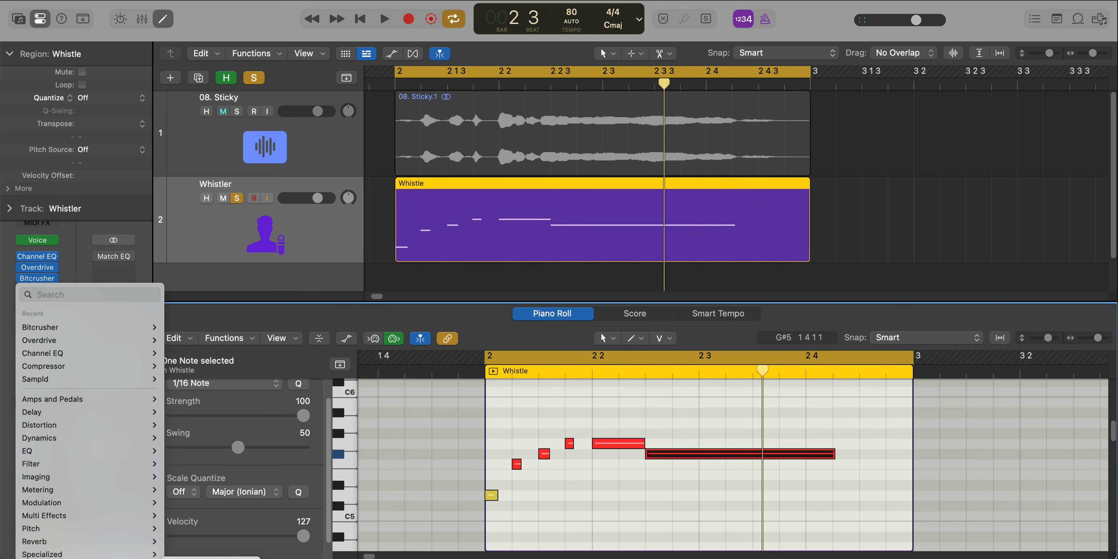
mouse_move(209, 558)
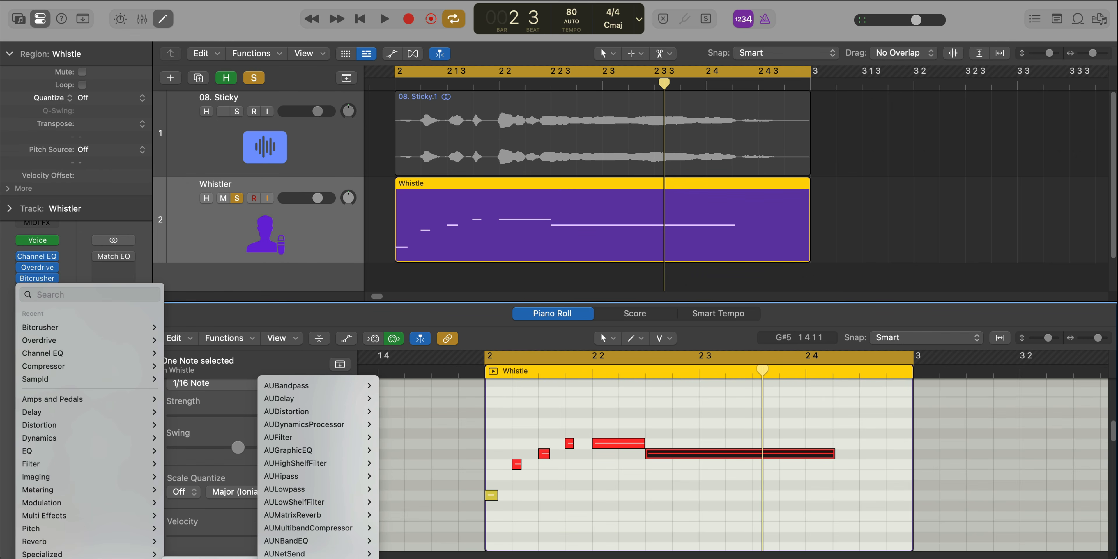
click(296, 558)
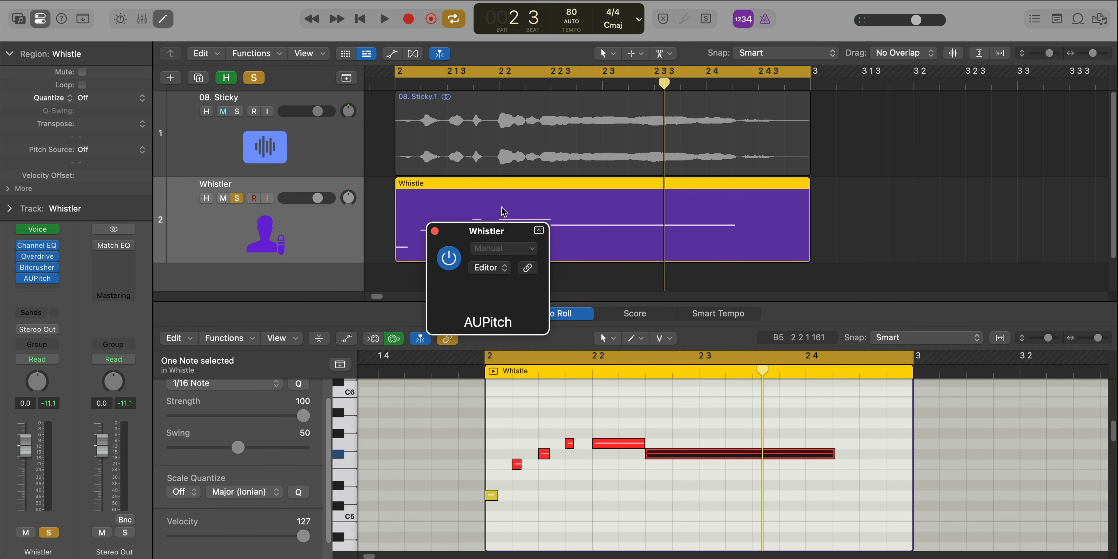
drag(577, 233, 573, 186)
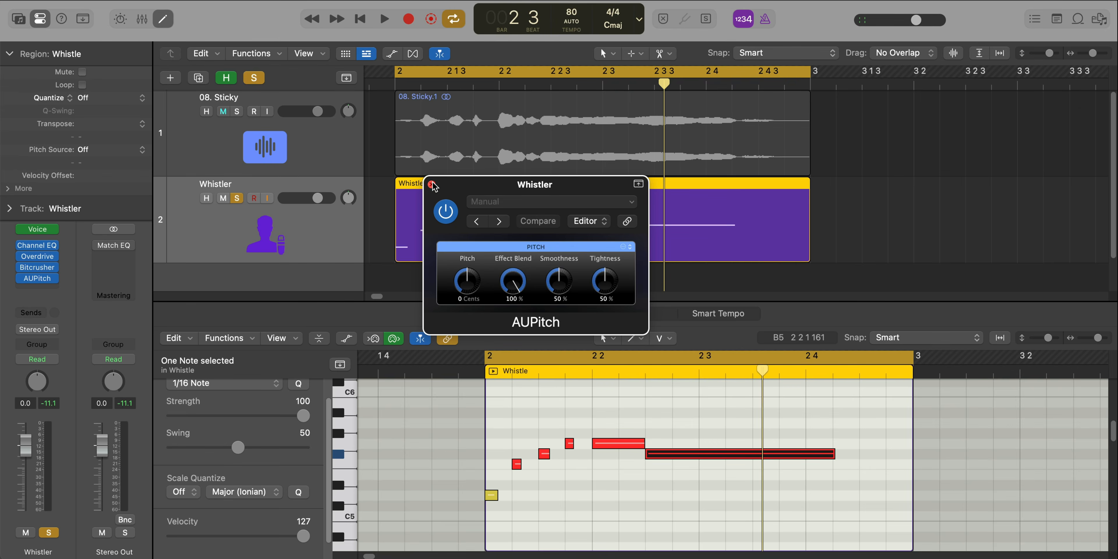
click(432, 184)
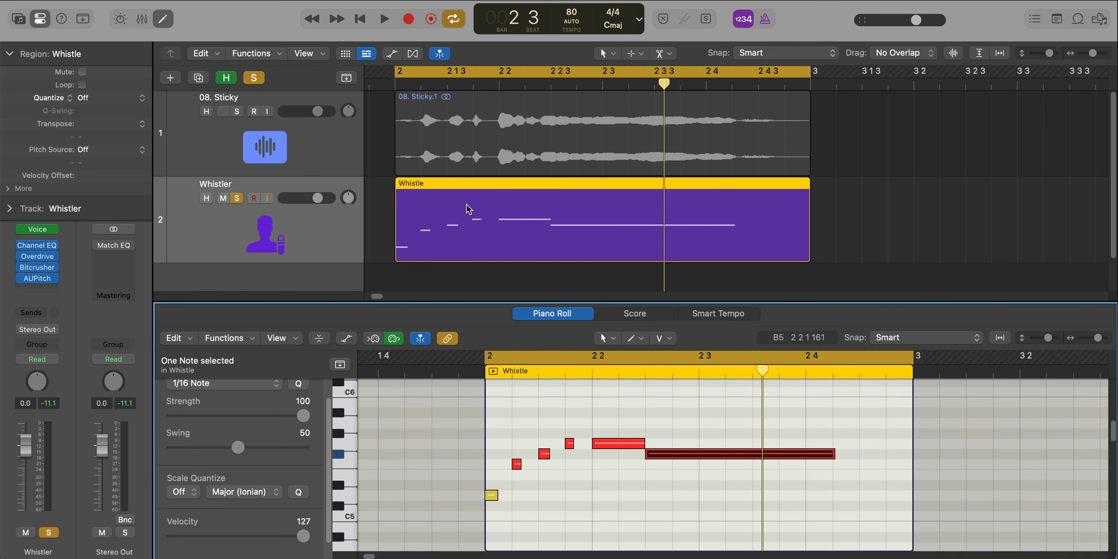
- Show track automation and set the Whistler track's automation parameter to AUPitch's Pitch
click(877, 194)
key(a)
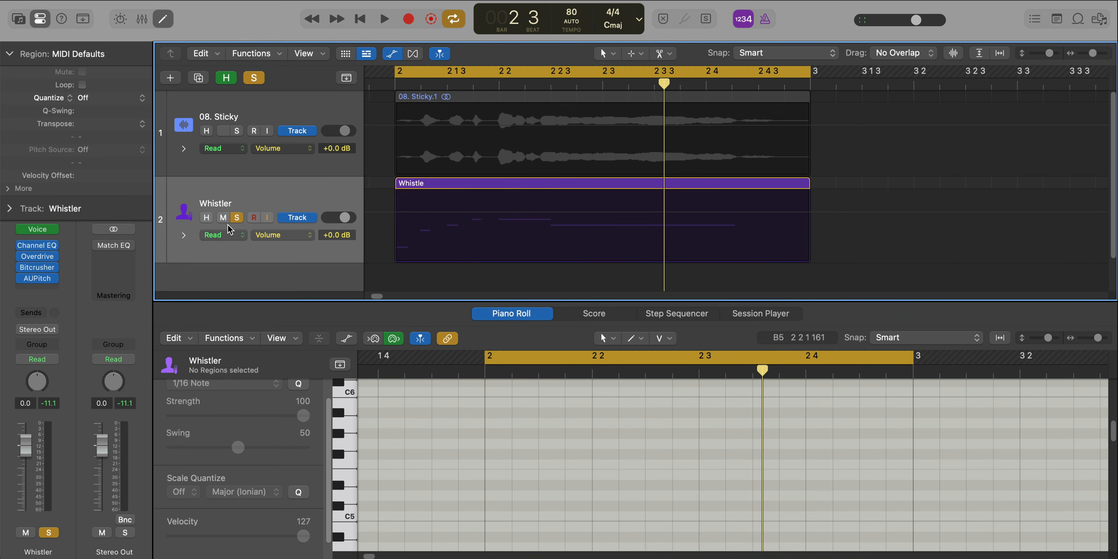
click(265, 235)
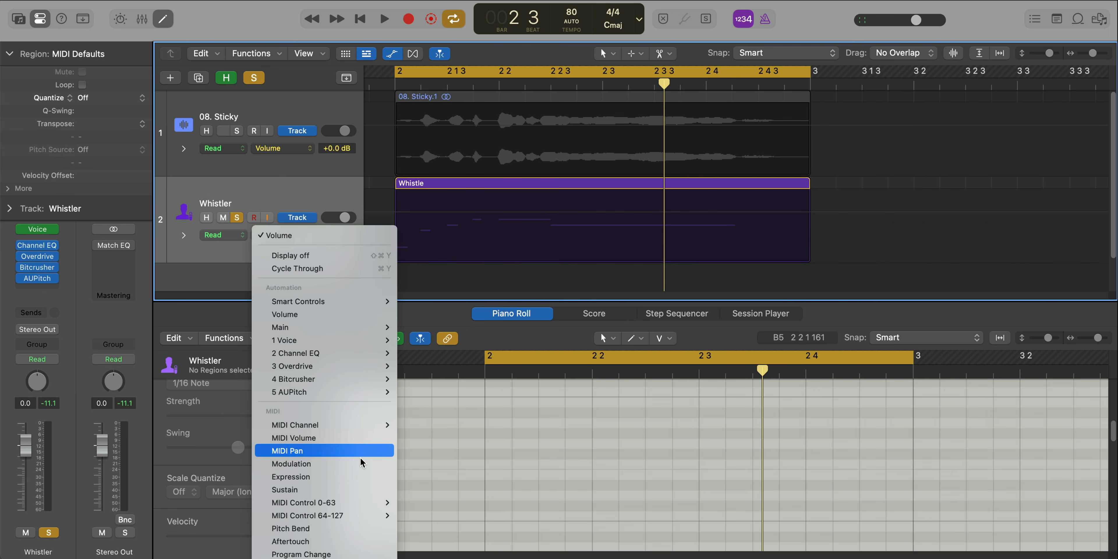
mouse_move(349, 392)
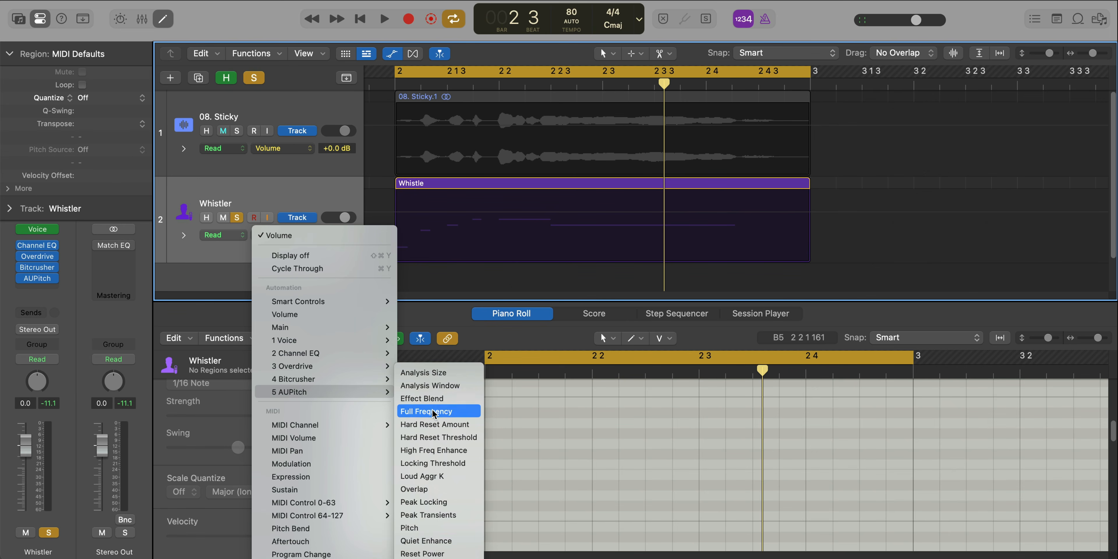
click(416, 528)
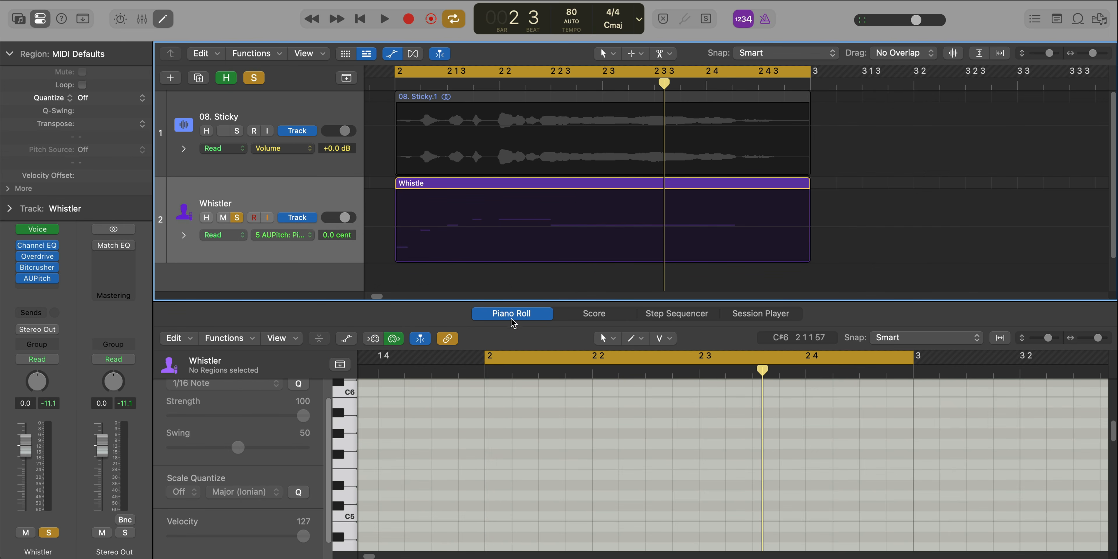
- Mute the long last note in the Whistle region and lengthen the note before it to about the same end
scroll(526, 265, right, 2)
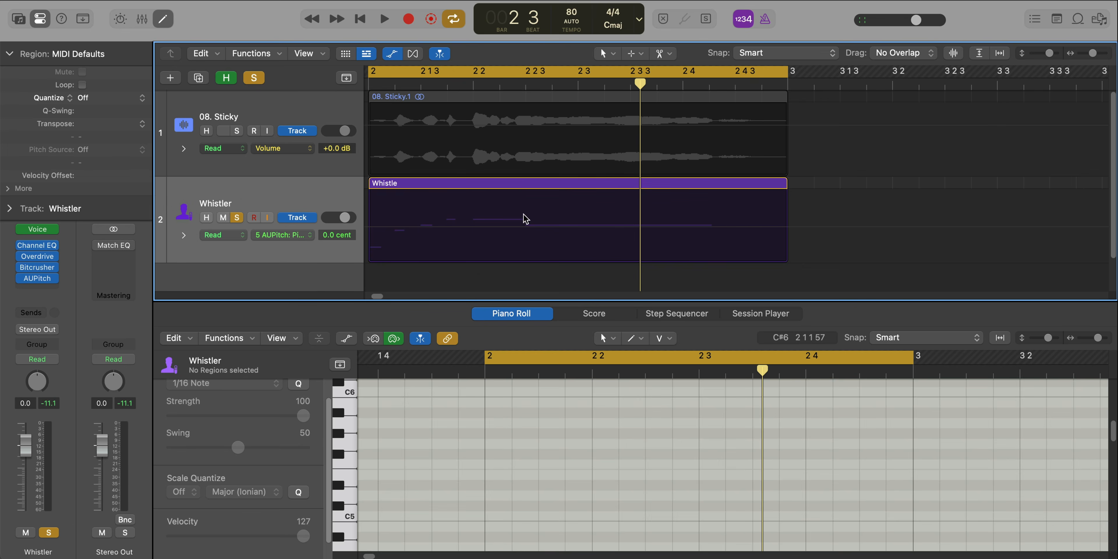
click(528, 186)
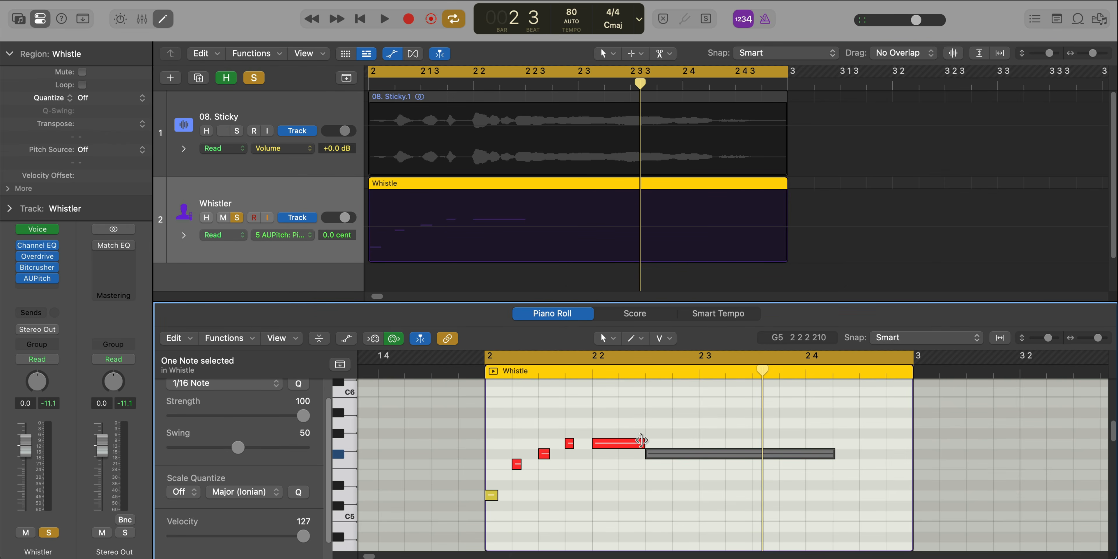
drag(641, 440, 832, 442)
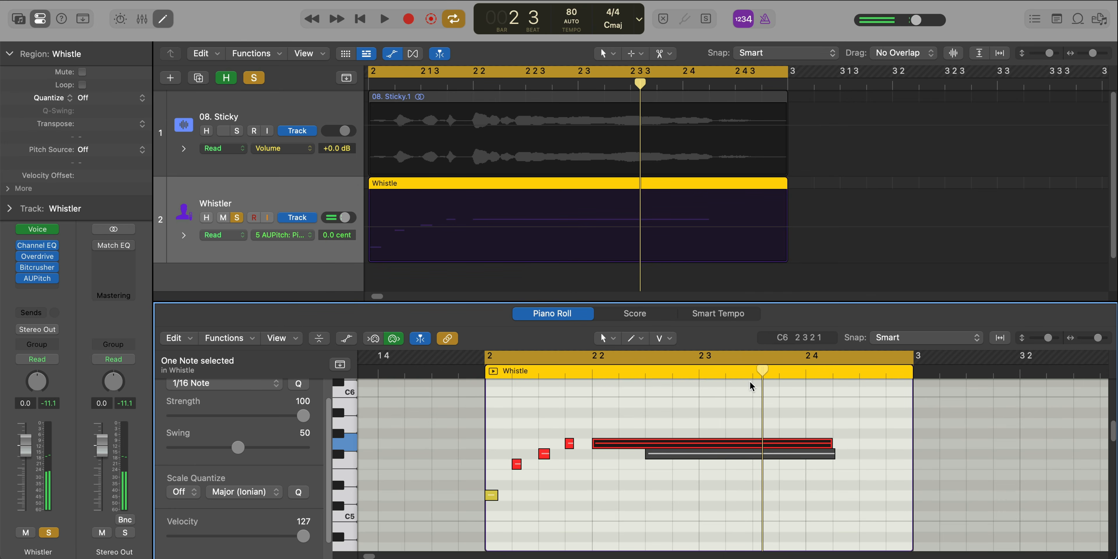
- Add Whistler pitch automation points of 0.0 cent at 2 2 3 and about -101.8 cent at 2 2 4
drag(763, 371, 645, 372)
scroll(532, 206, up, 5)
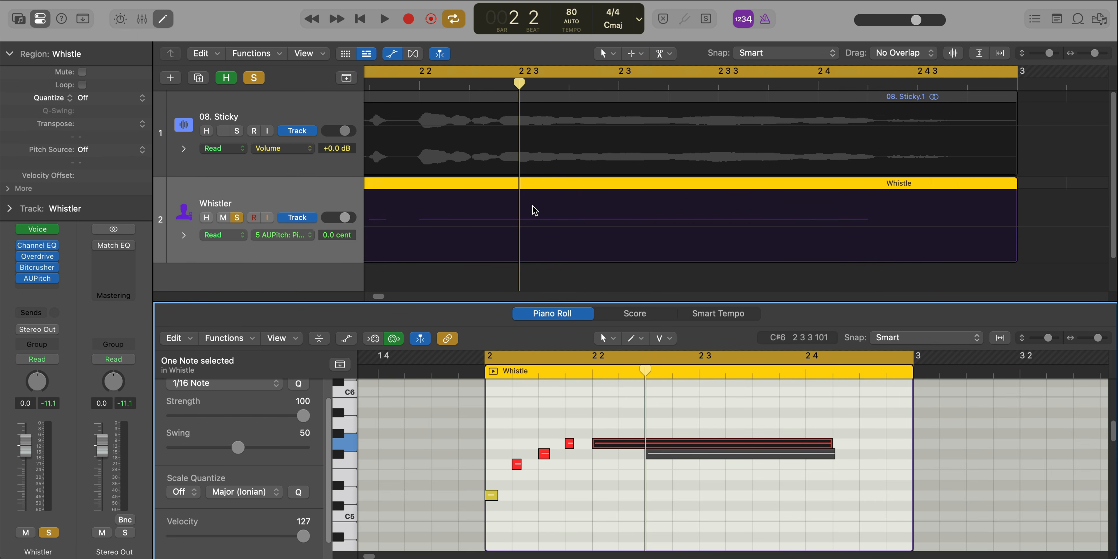
click(520, 226)
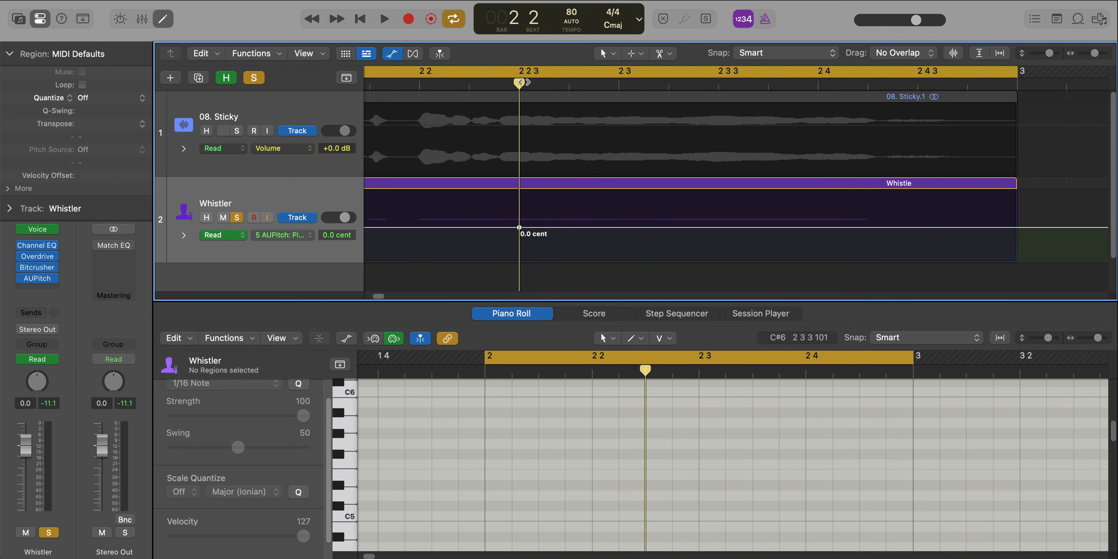
drag(525, 82, 571, 89)
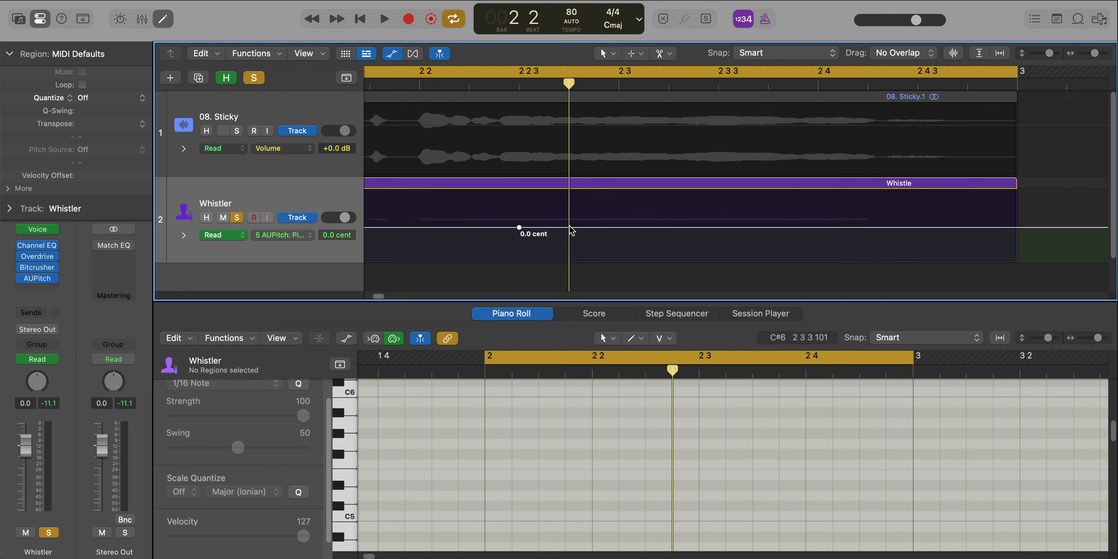
drag(569, 227, 569, 235)
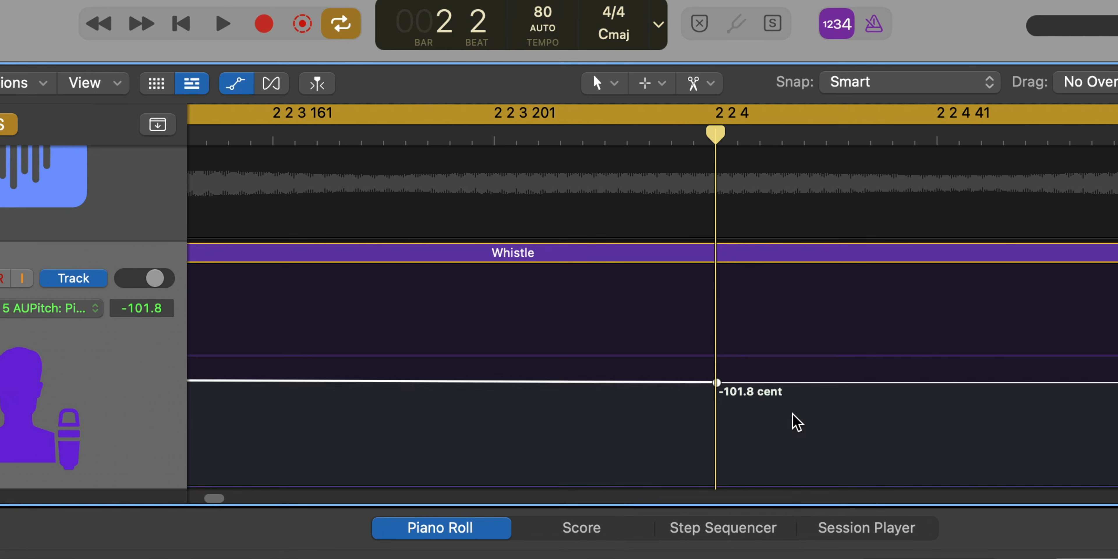
- Set the second pitch automation point to -100.0 cent exactly at 2 2 4 and play the phrase
scroll(722, 422, up, 3)
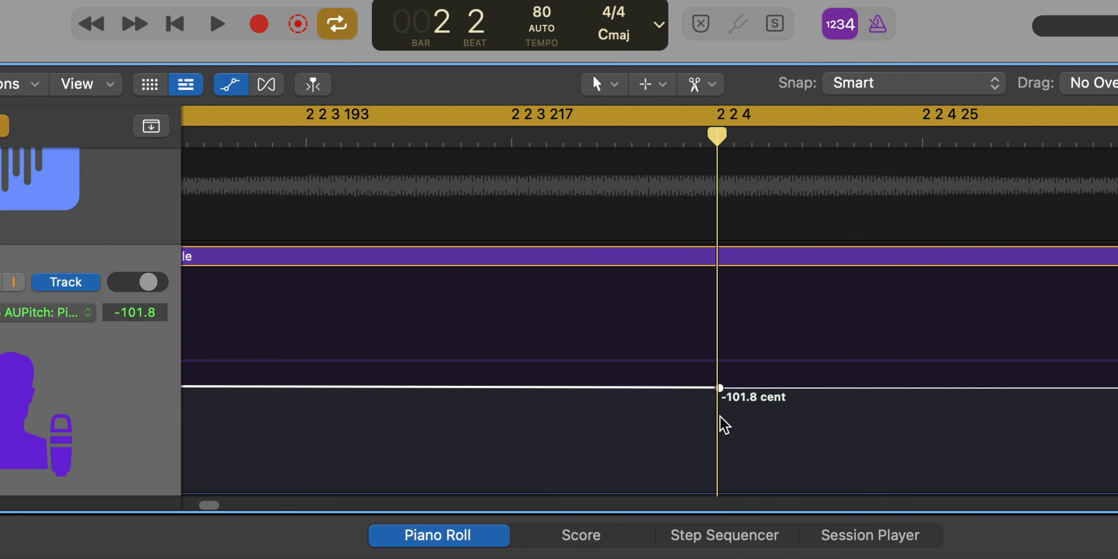
click(719, 386)
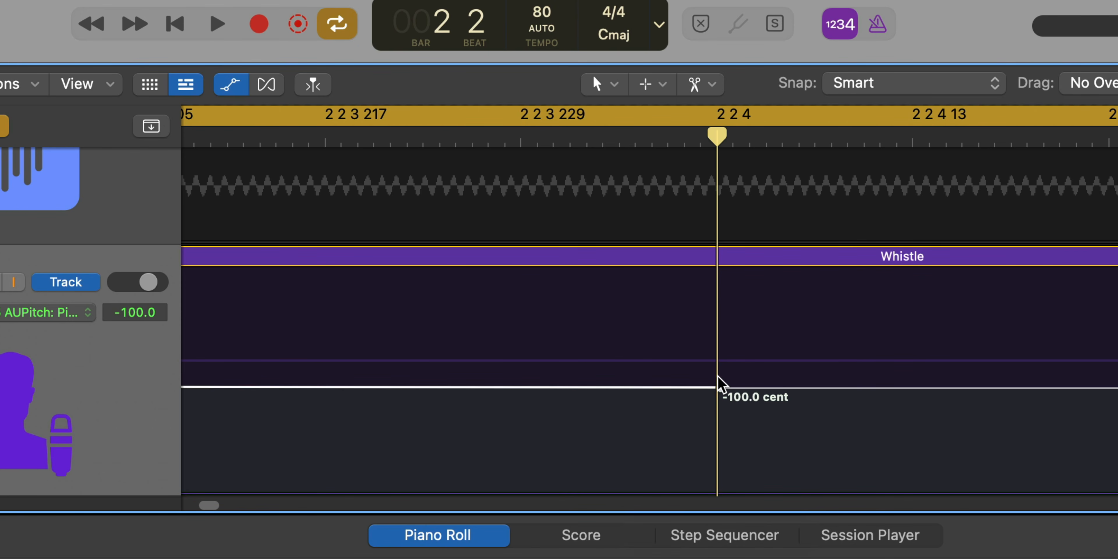
drag(720, 387, 715, 388)
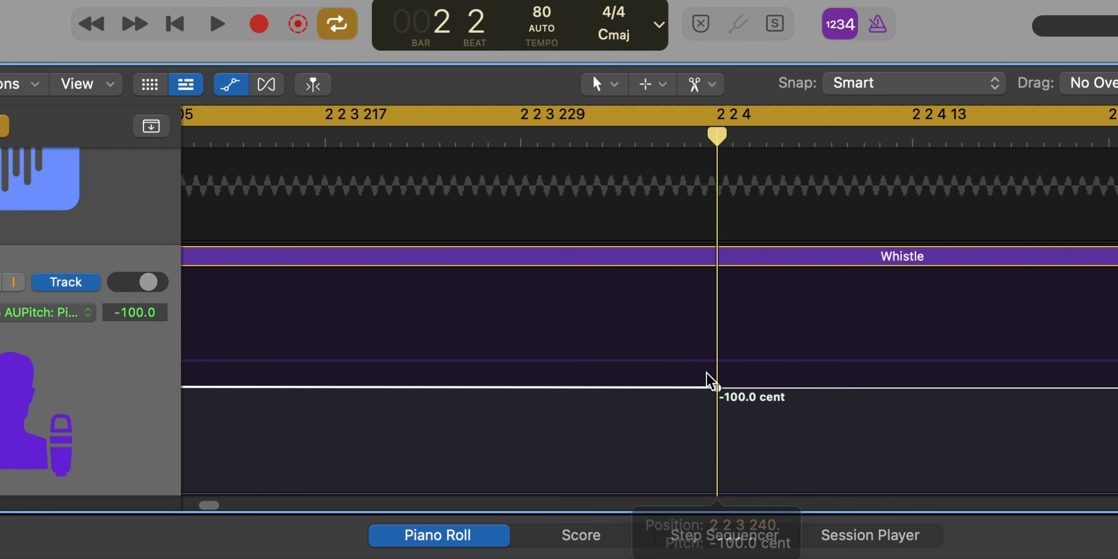
key(z)
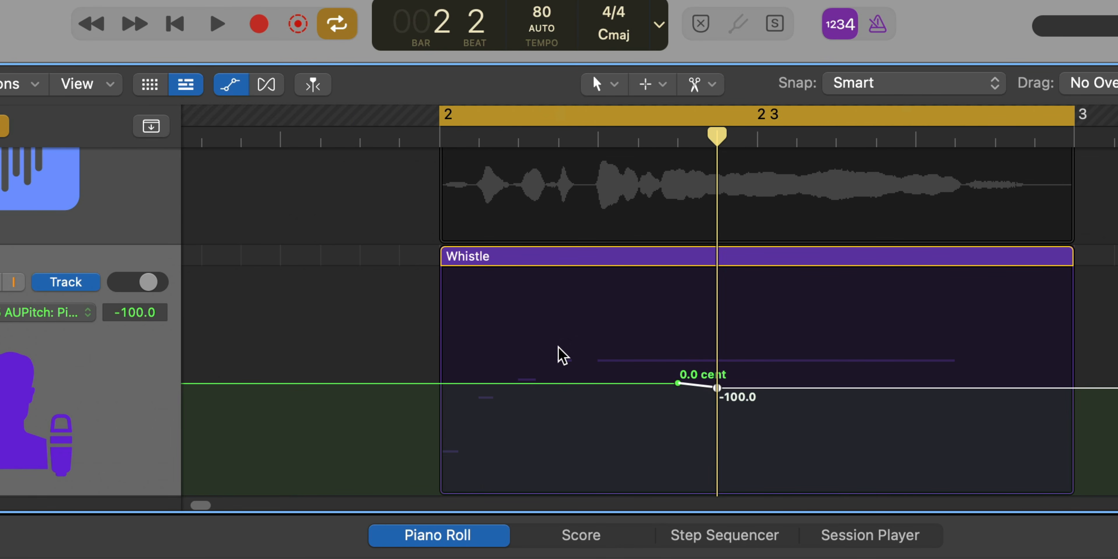
key(space)
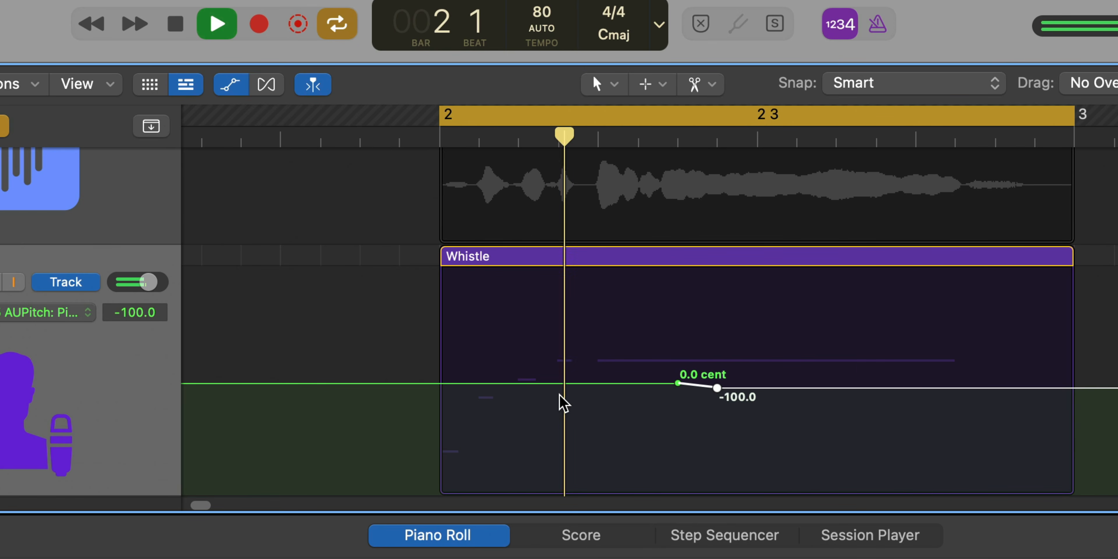
key(space)
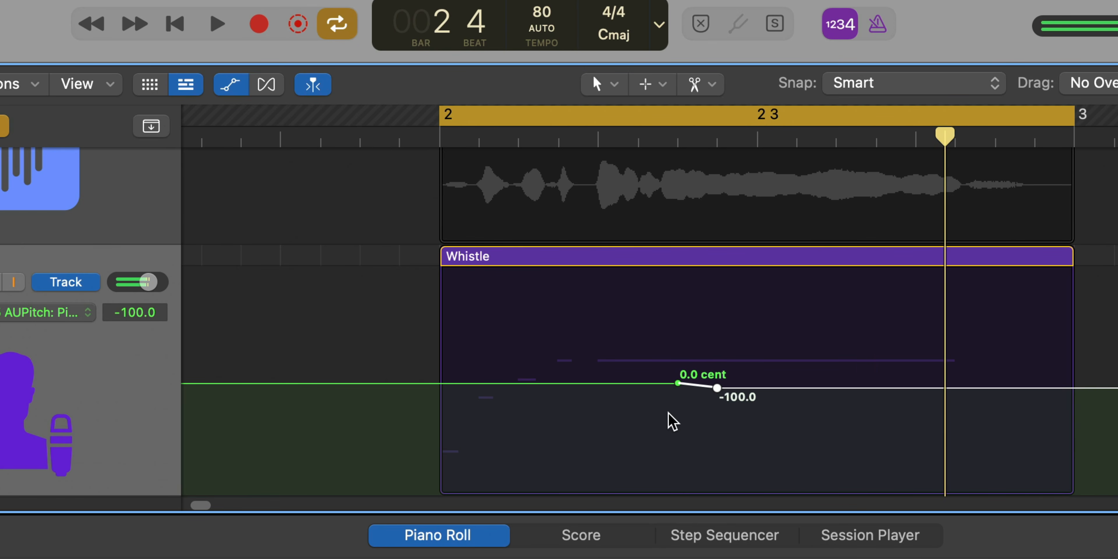
- Try moving the -100 cent pitch point slightly earlier while listening to the slide
scroll(672, 421, up, 2)
drag(731, 387, 720, 388)
key(space)
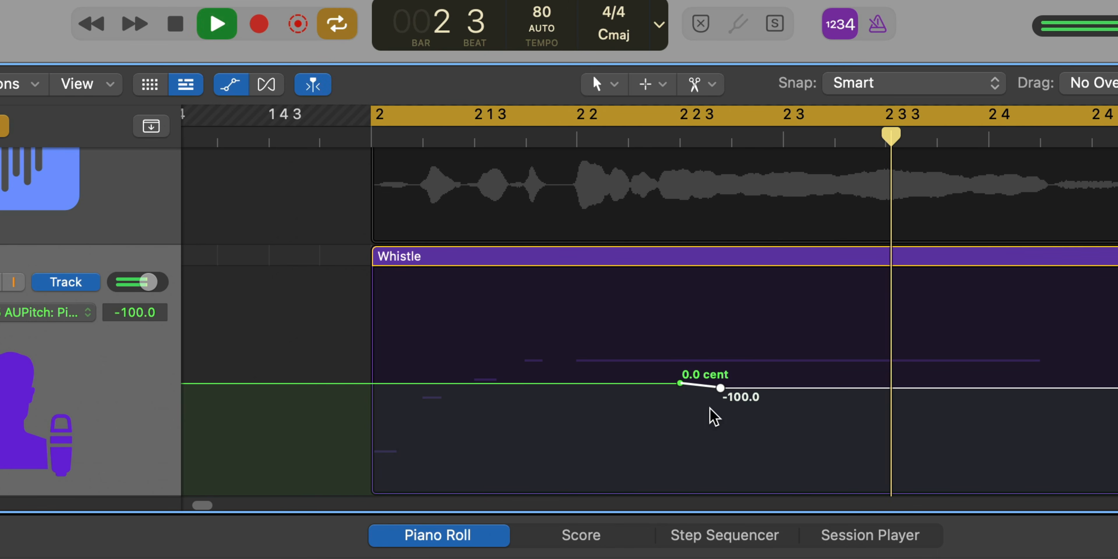
key(space)
key(space)
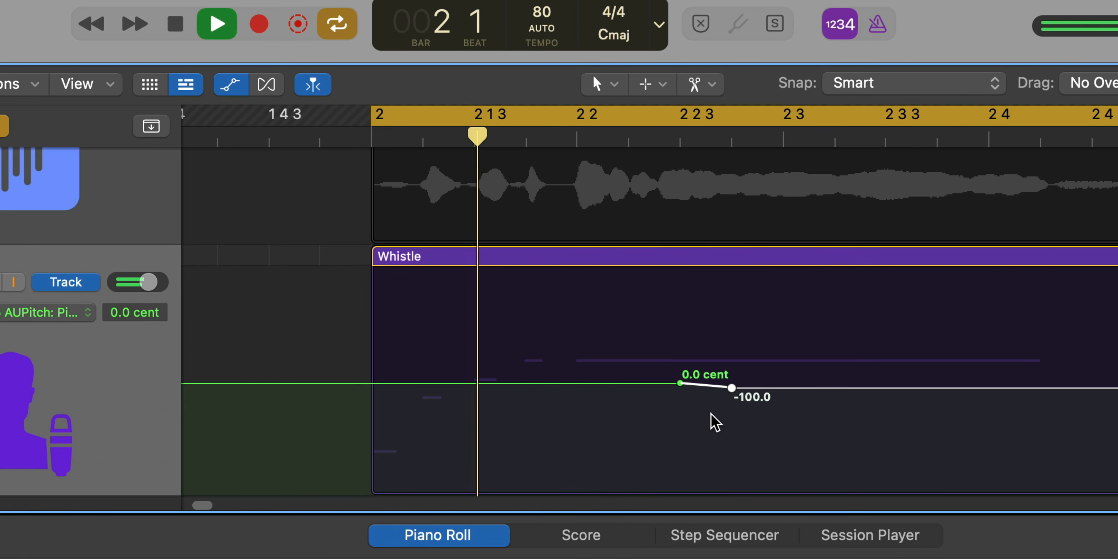
key(space)
- Compare the pitch-automated whistle with the original by soloing the 08. Sticky track during playback, with Whistler soloed again at the end
scroll(646, 321, up, 5)
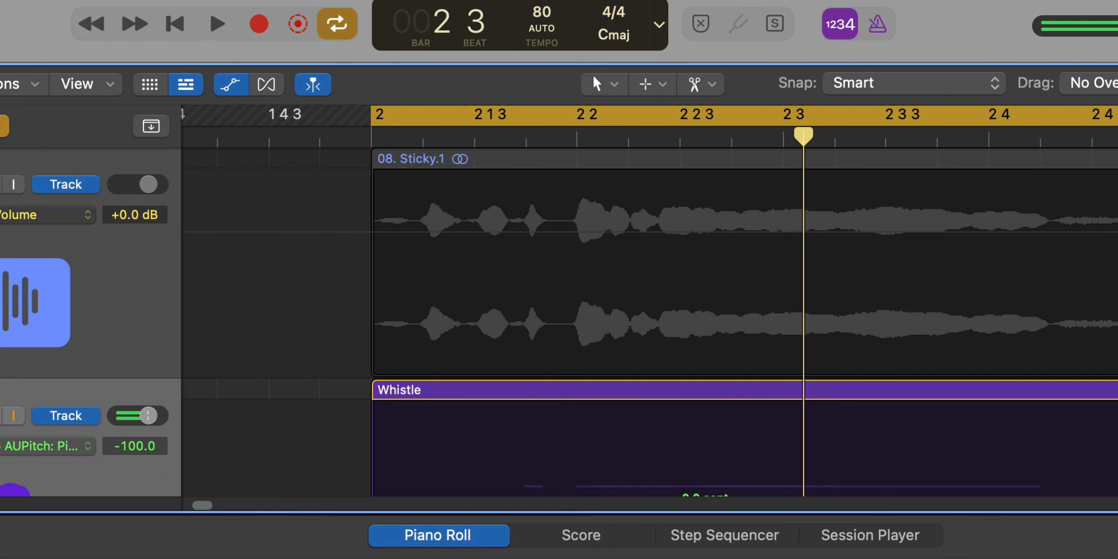
click(237, 112)
key(space)
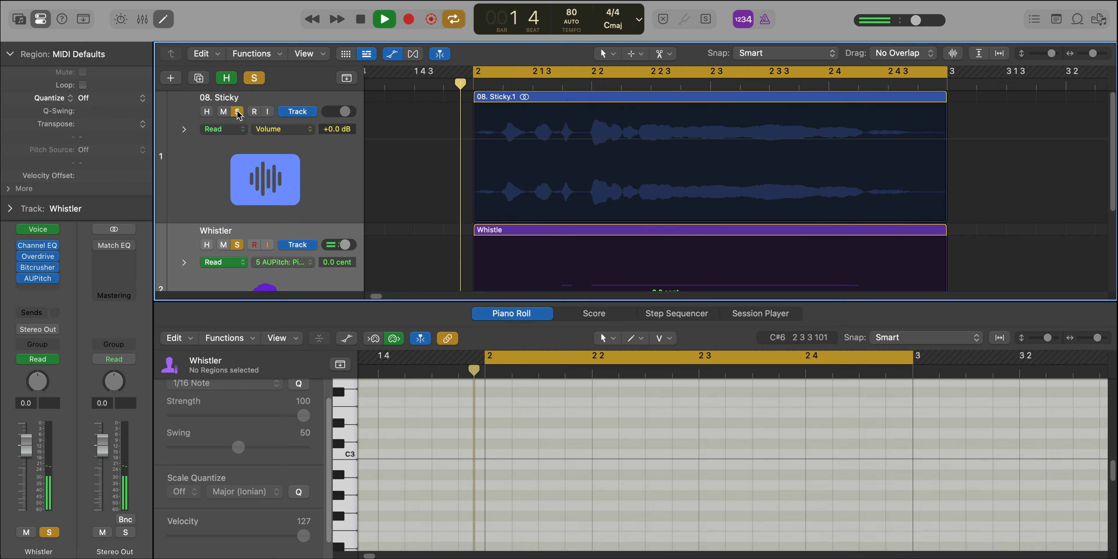
scroll(444, 187, down, 3)
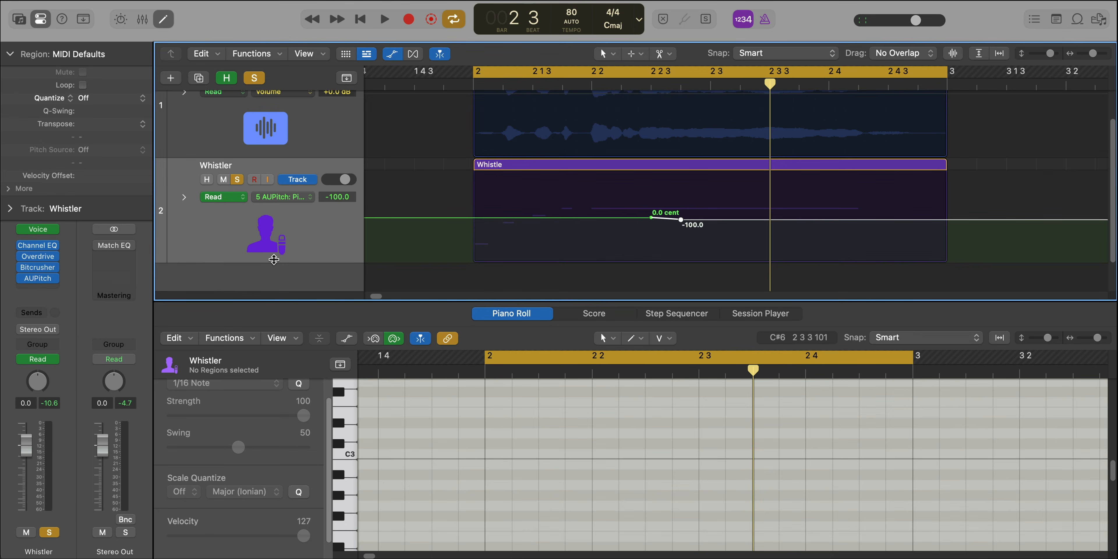
scroll(274, 251, down, 1)
click(239, 180)
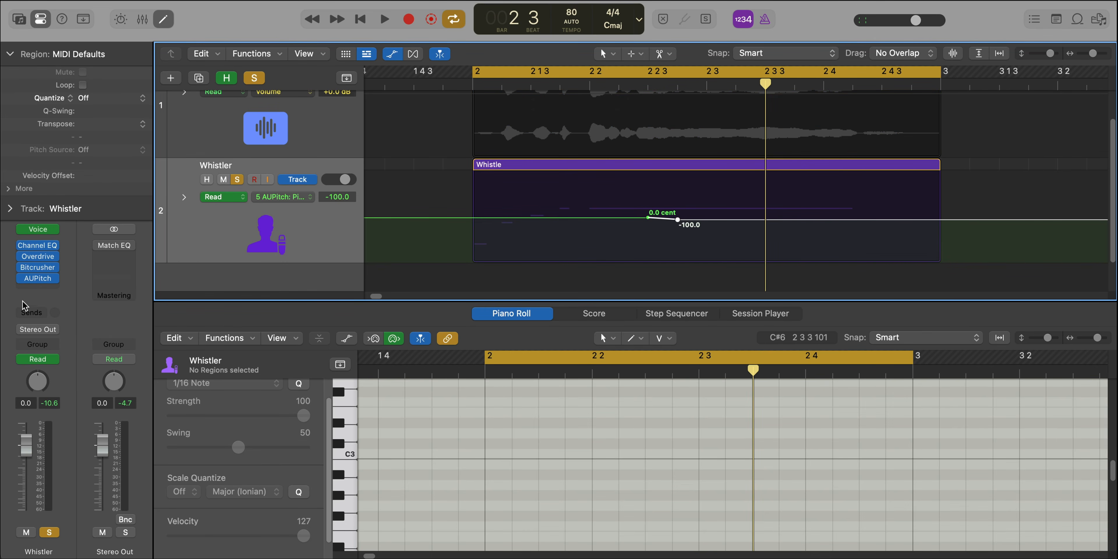
- Insert a stereo ChromaVerb after AUPitch on Whistler, with Dry at 90 % and Wet at 15 %
click(32, 286)
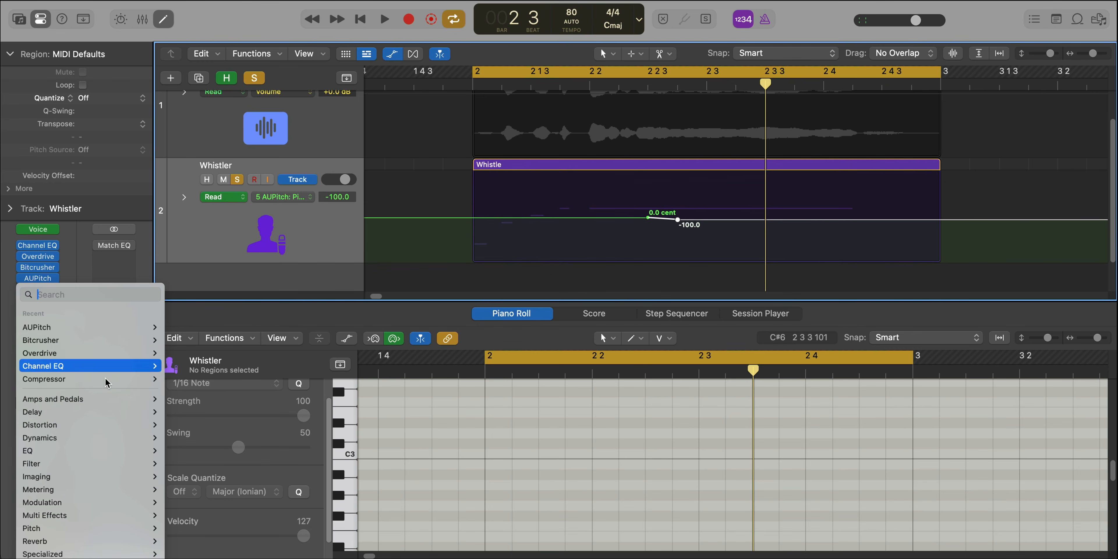
mouse_move(130, 540)
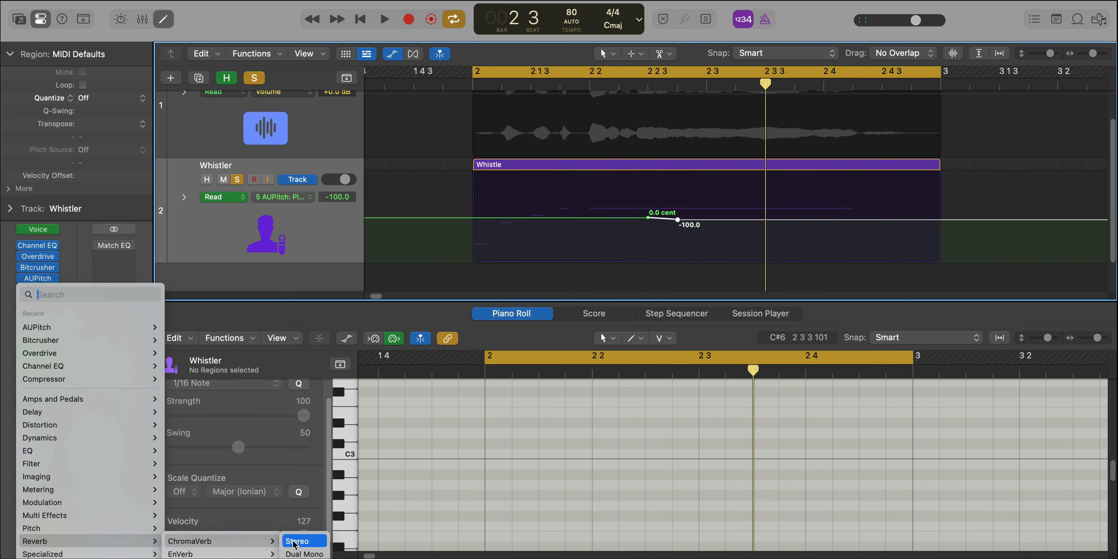
click(297, 541)
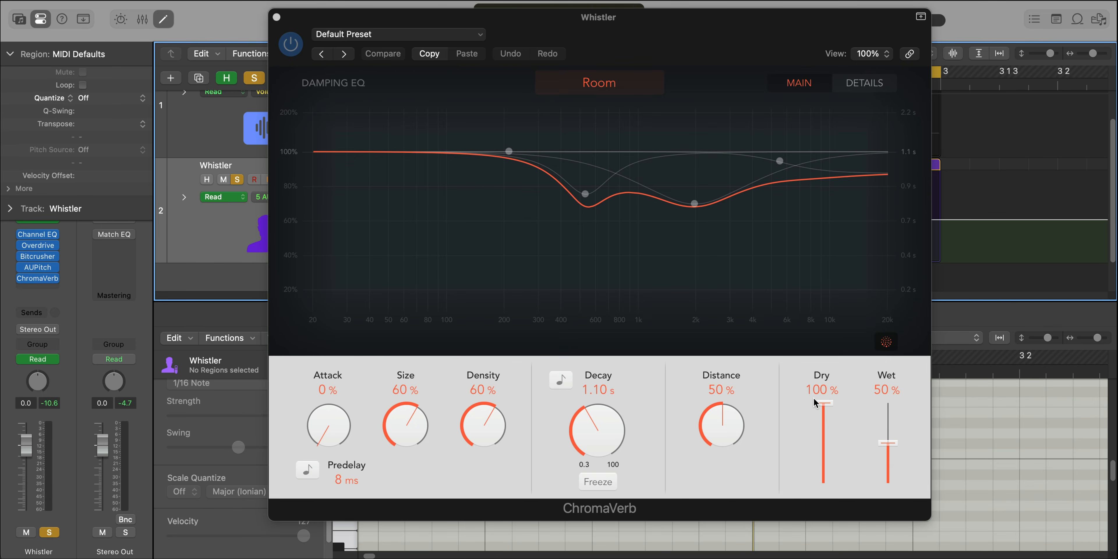
drag(815, 403, 819, 411)
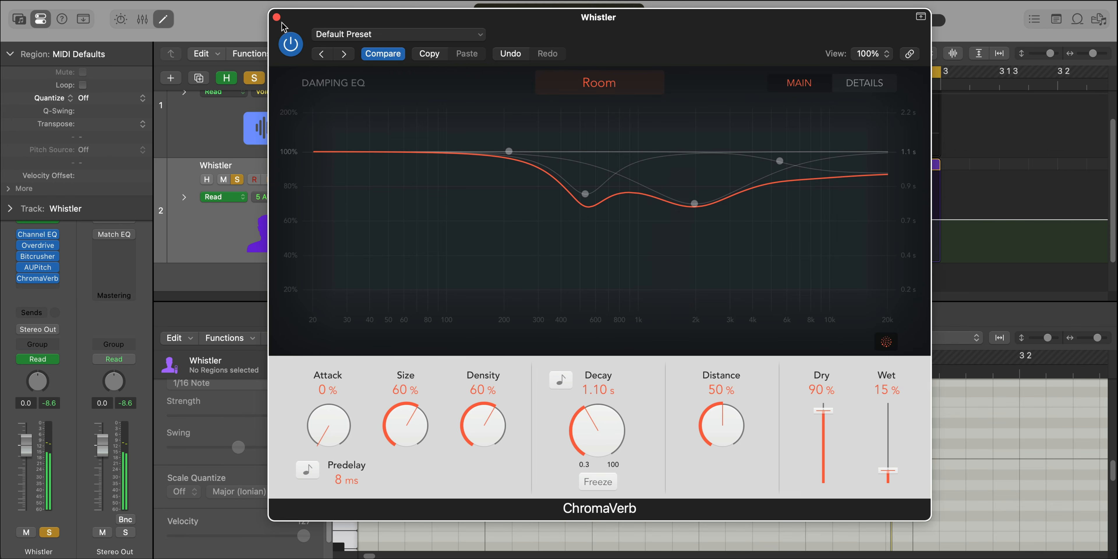
click(276, 17)
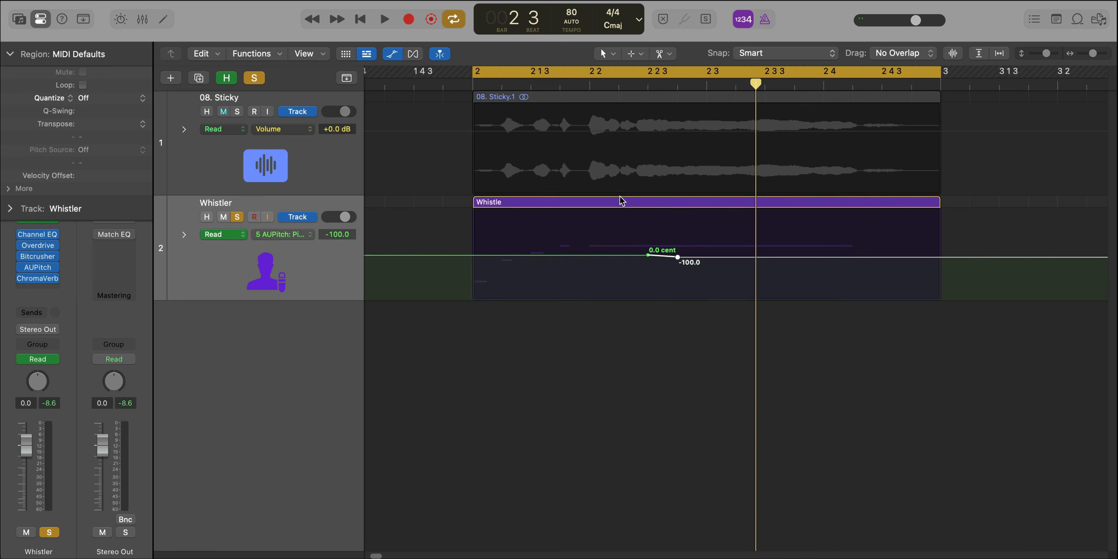
- Bounce the Whistle region in place to a new track with the source muted, solo the bounced track and play it
click(620, 199)
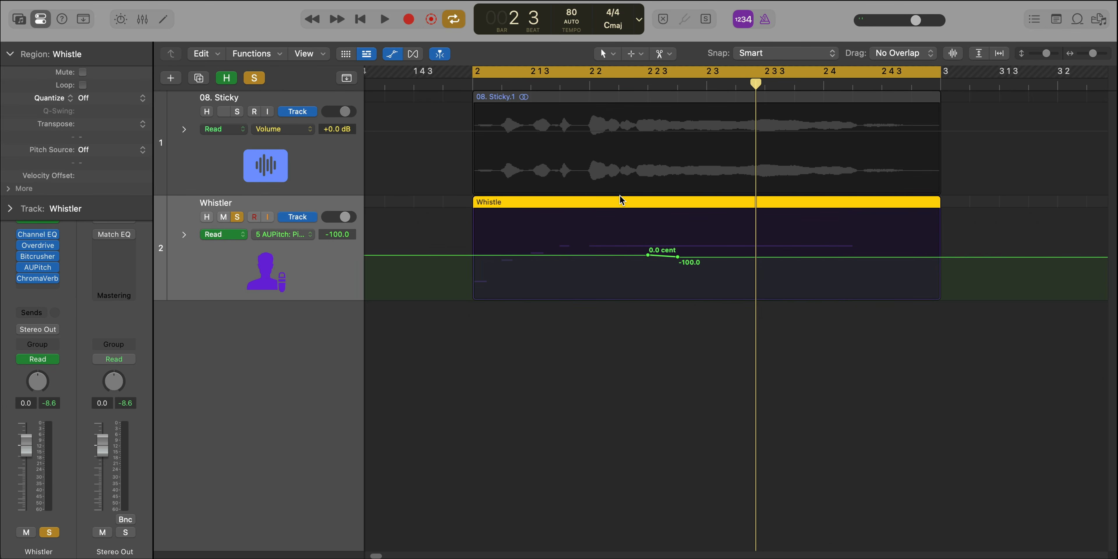
key(ctrl+b)
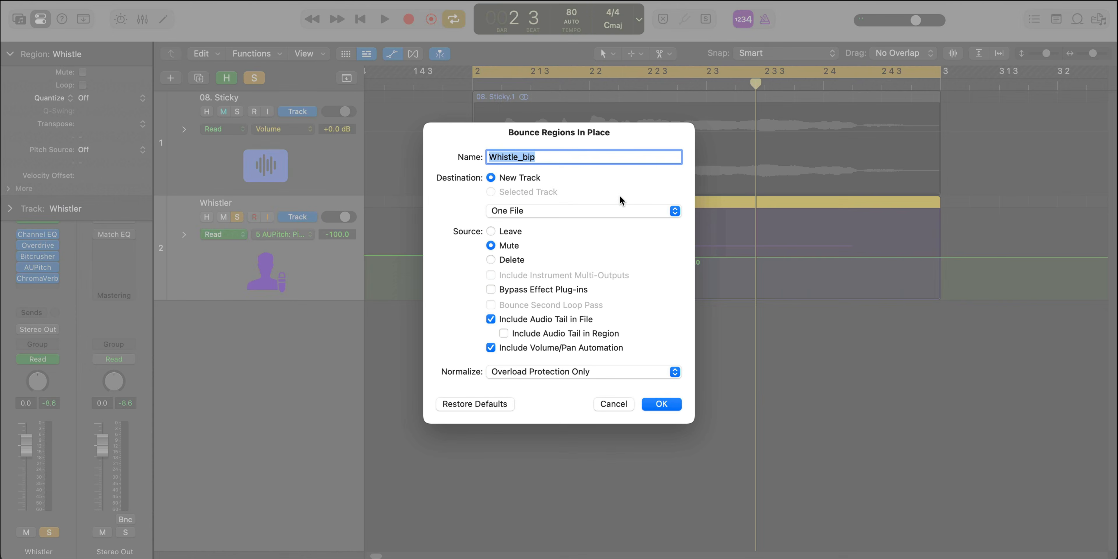
key(Return)
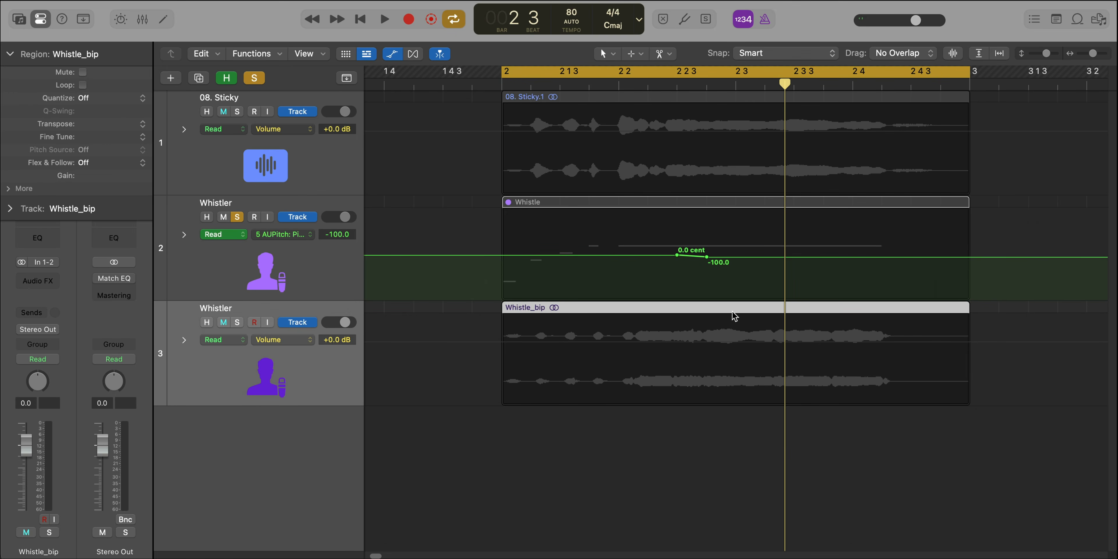
alt+click(237, 323)
key(space)
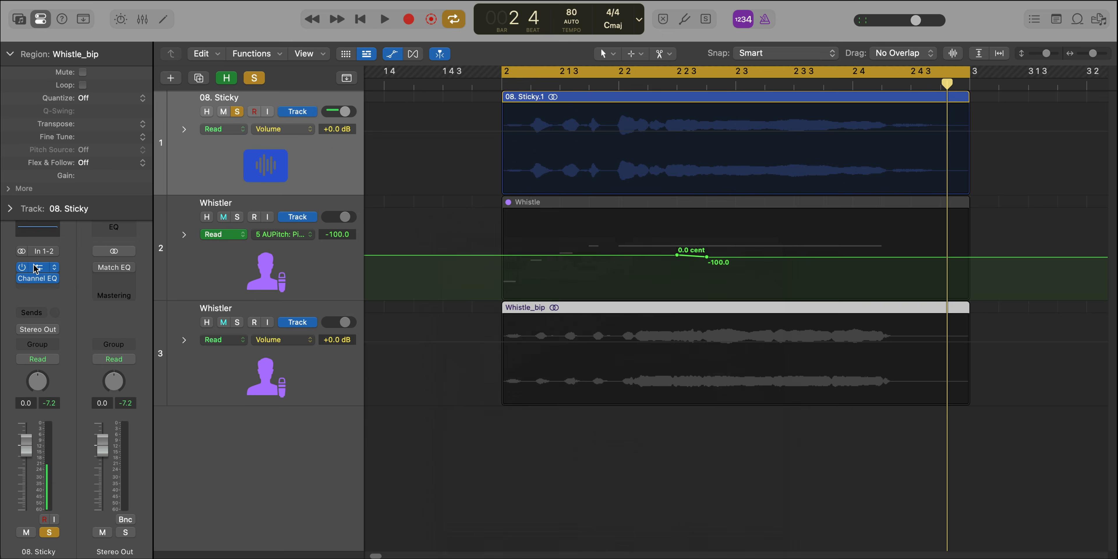
- Check the pitch of the 08. Sticky sample with its Tuner plug-in while playing the phrase, and close the Tuner
click(36, 268)
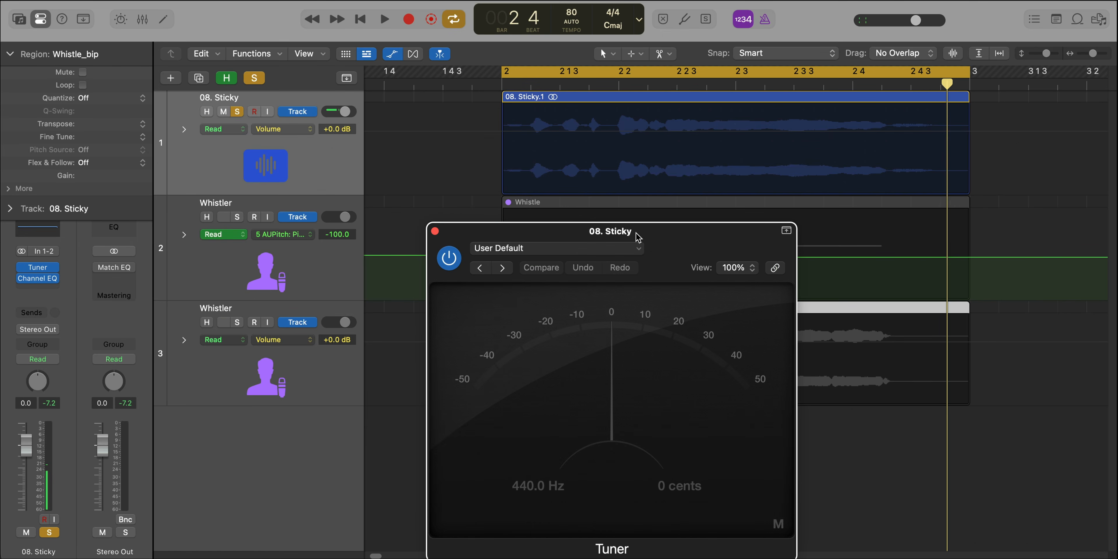
drag(639, 237, 640, 189)
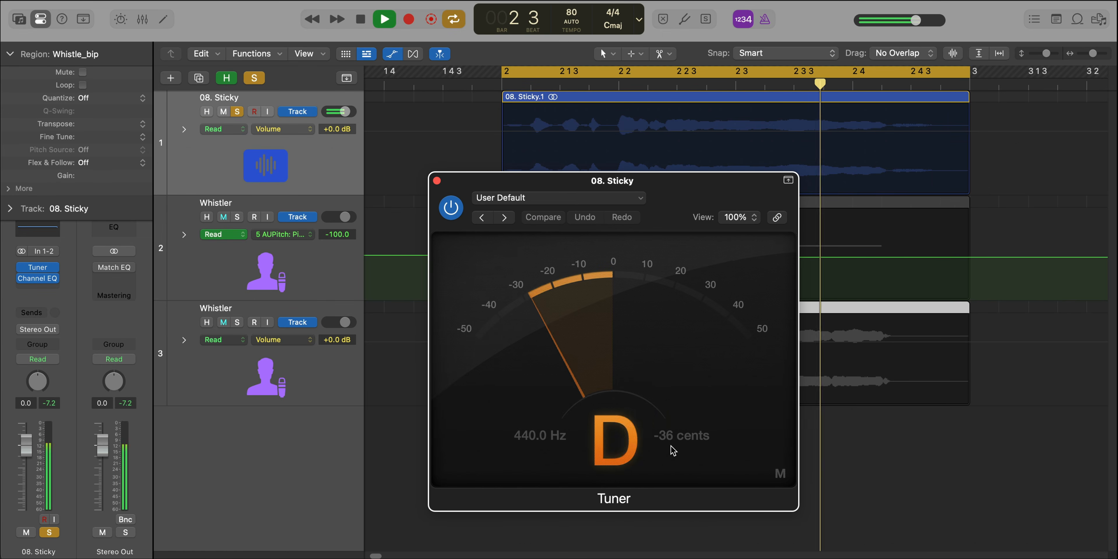
key(space)
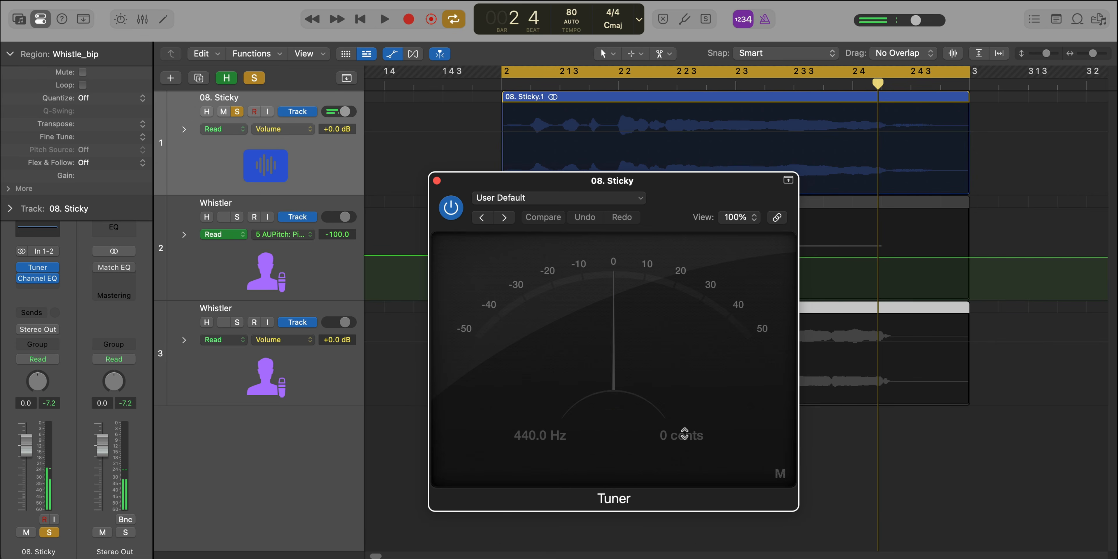
key(space)
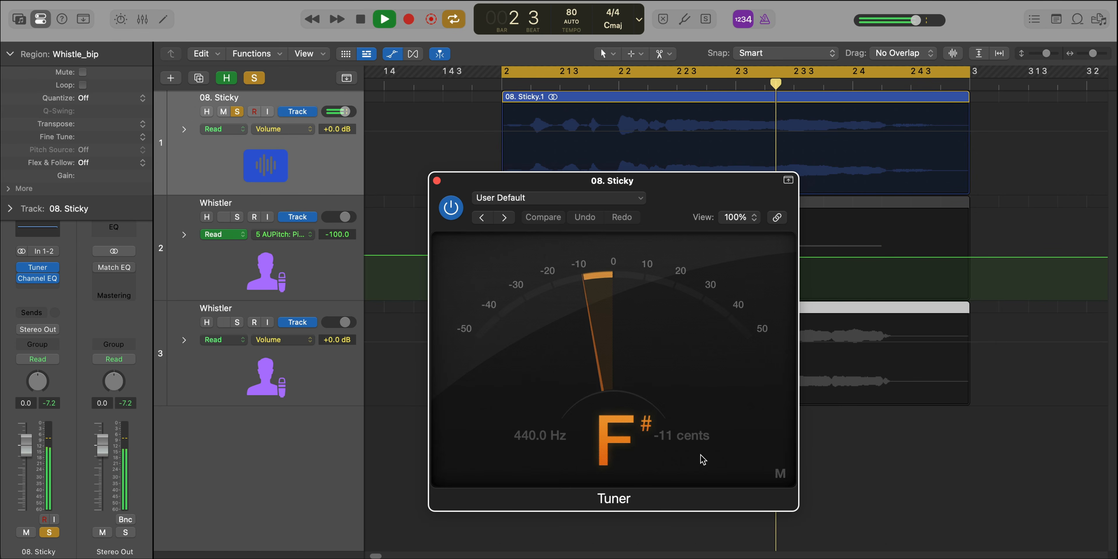
key(space)
click(436, 180)
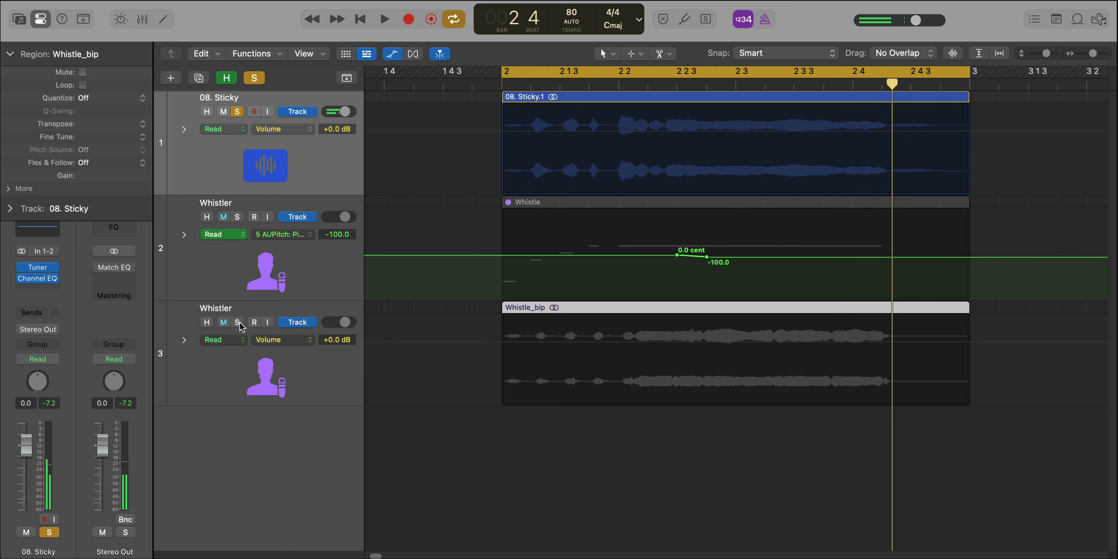
- Solo the bounced Whistler track, set the bounced audio region's Fine Tune to -20 and play it
click(237, 322)
click(629, 346)
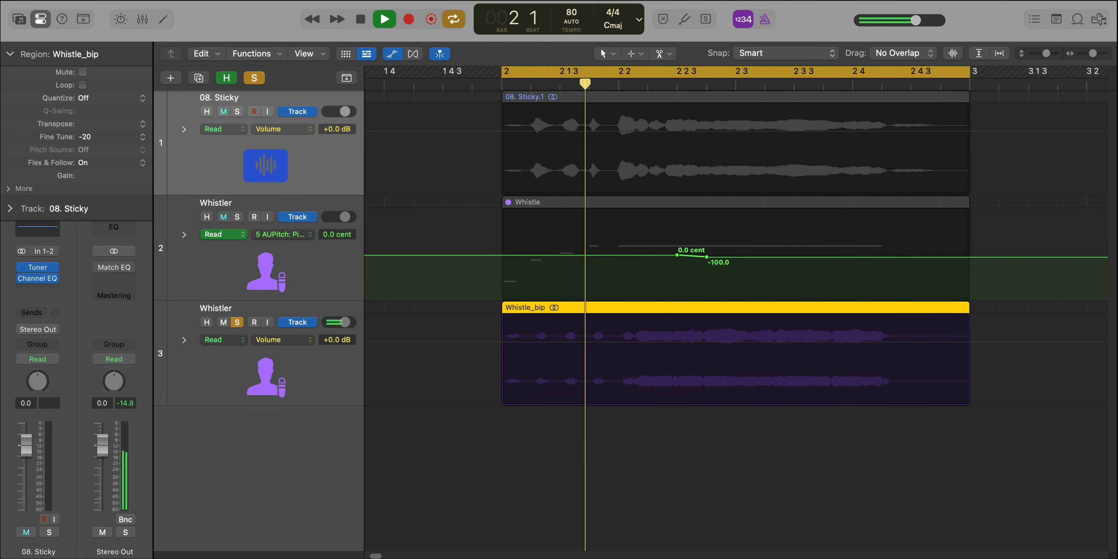
key(space)
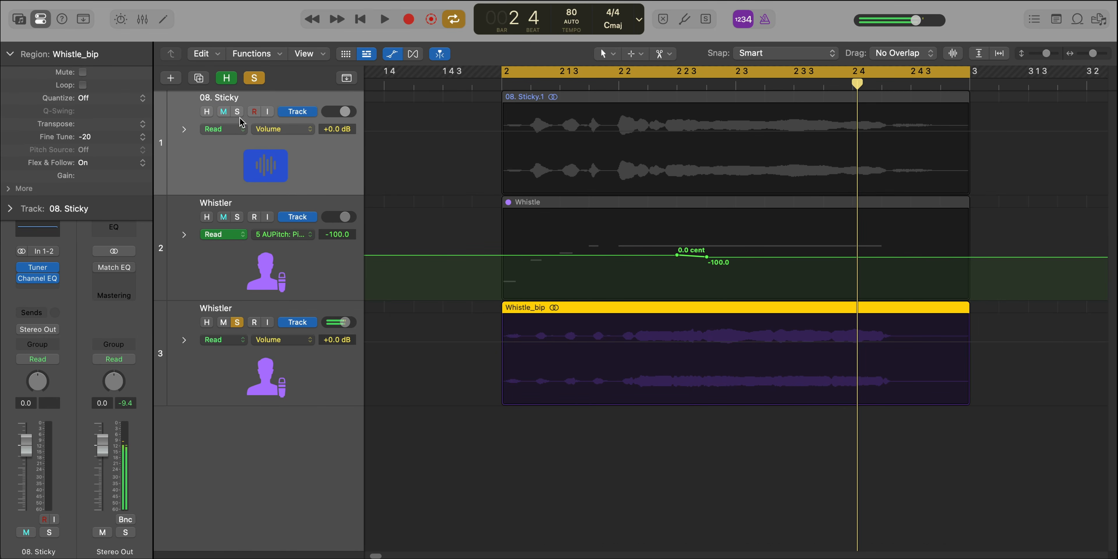
- Solo 08. Sticky together with the bounced whistle and loop the long note from about 2 2 3 to bar 3 to compare their tuning
click(238, 114)
key(space)
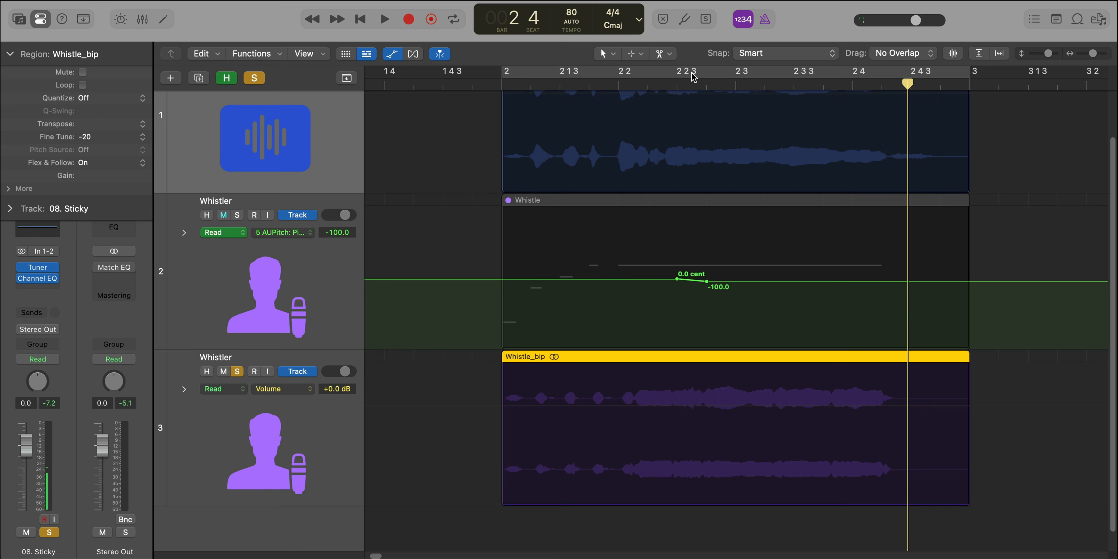
drag(694, 77, 970, 76)
key(space)
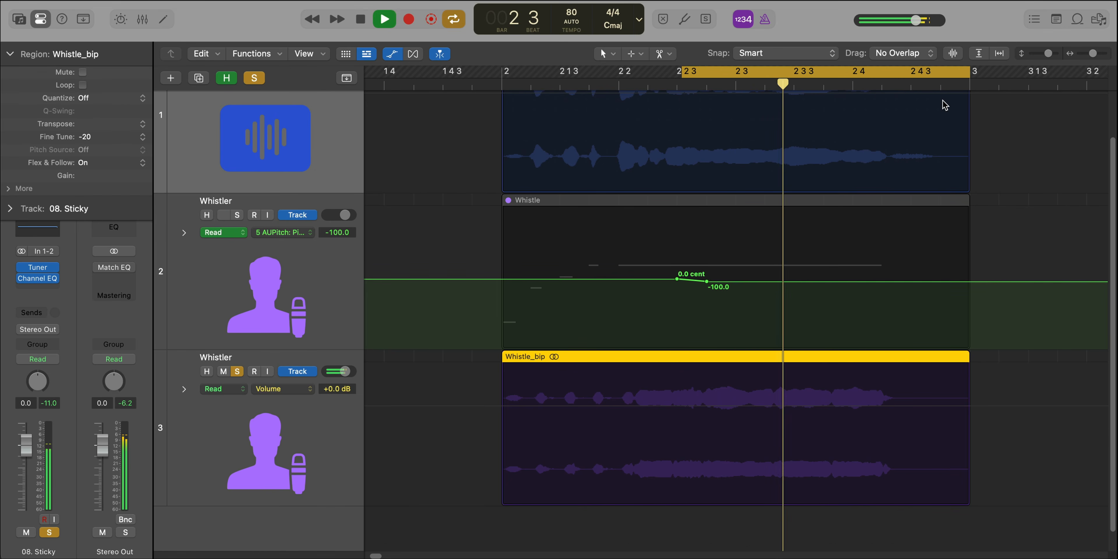
key(space)
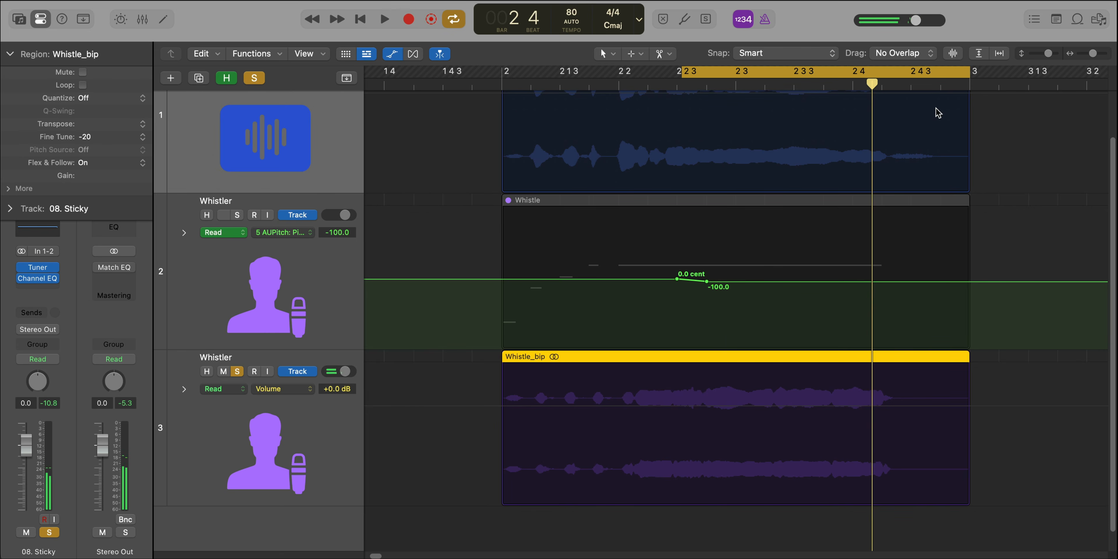
key(space)
key(space)
- Recheck the long note of the 08. Sticky region in the Tuner while the loop plays
scroll(363, 234, up, 3)
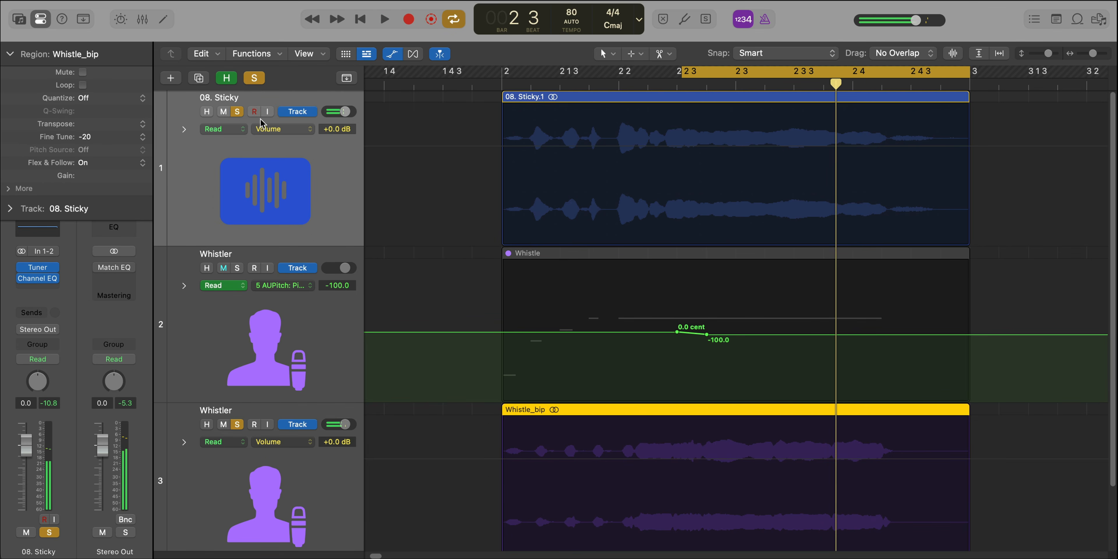
click(253, 102)
click(37, 267)
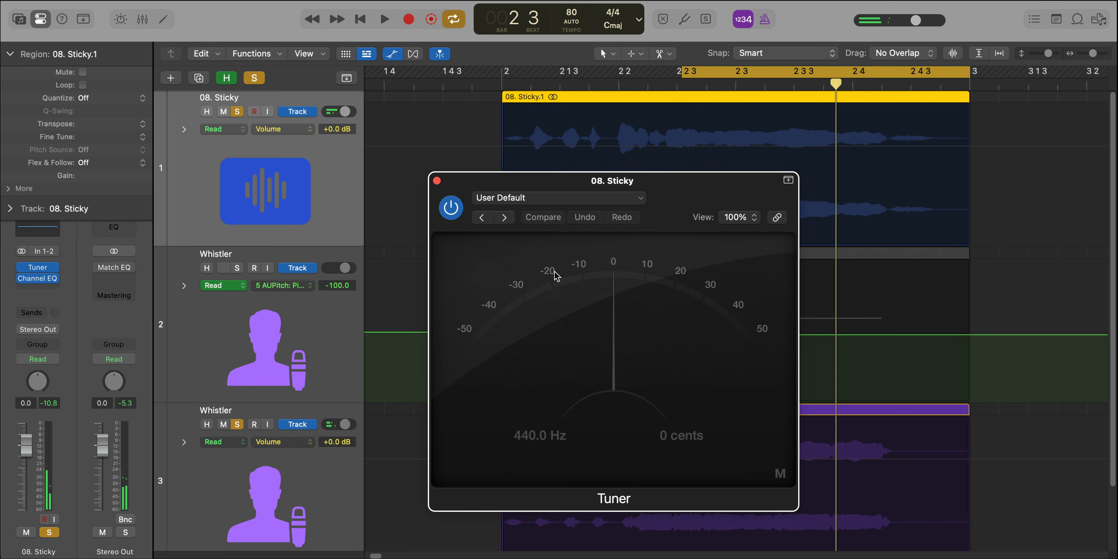
key(space)
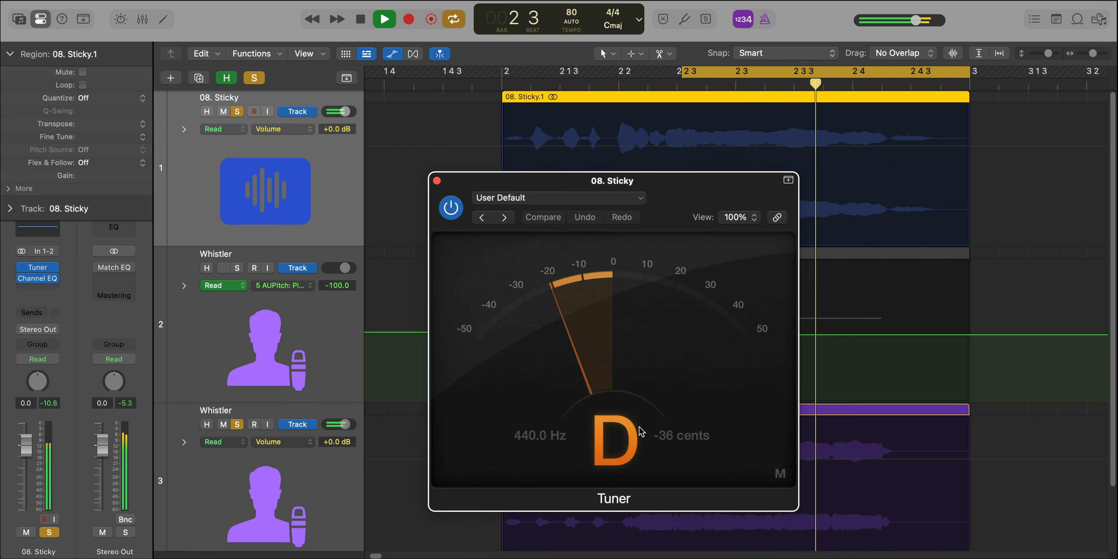
key(space)
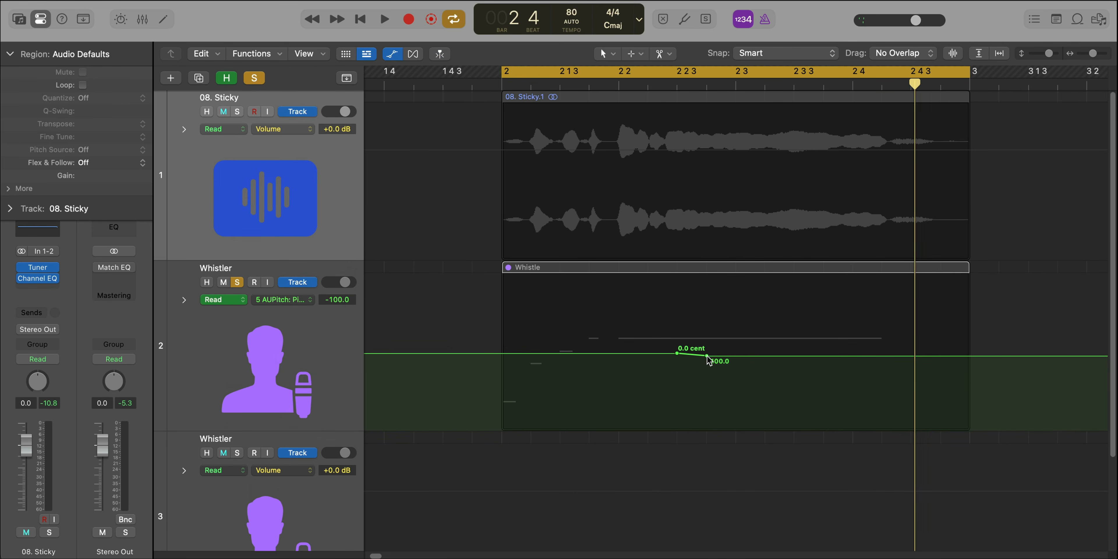
- Set the second AUPitch automation point on Whistler to -120.0 cent and bounce the Whistle region in place to a new audio track
click(708, 357)
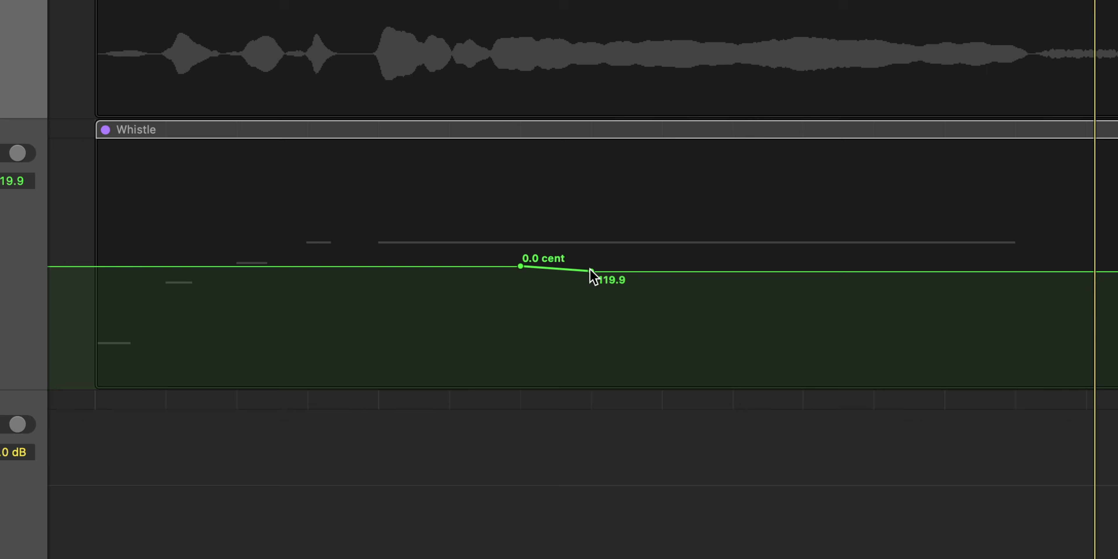
click(592, 272)
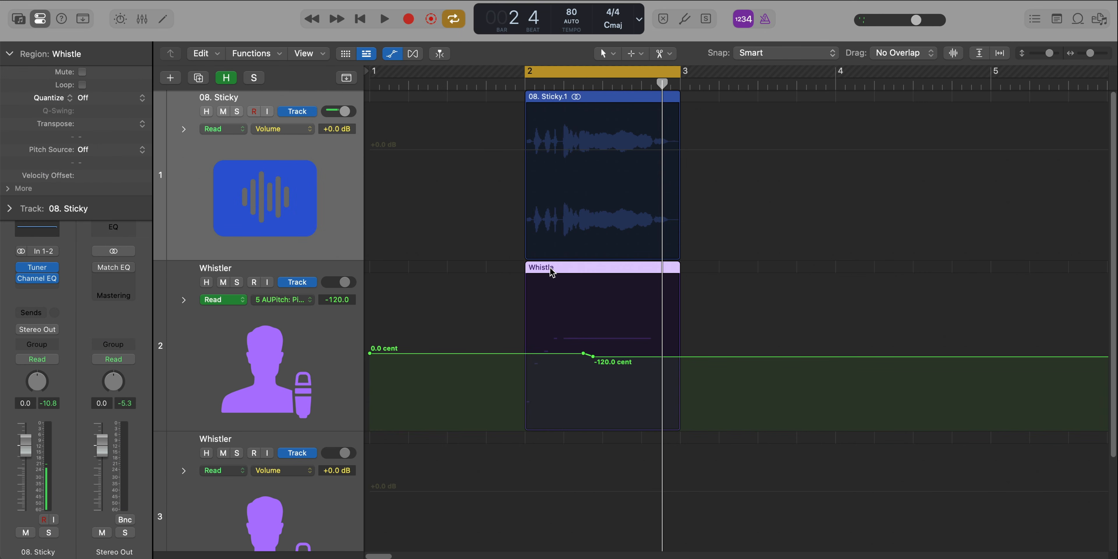
key(ctrl+b)
key(Return)
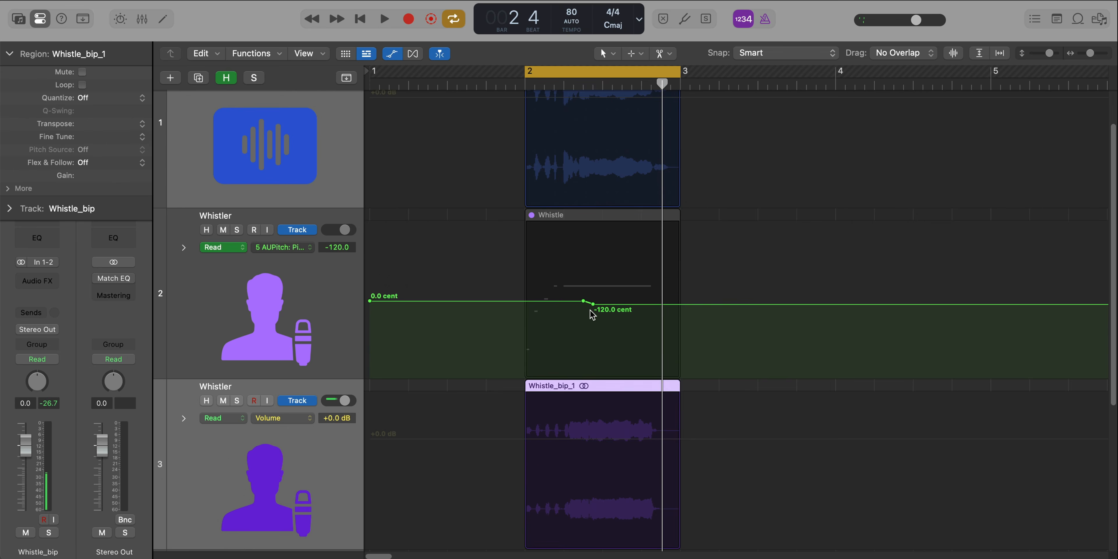
- Solo the newly bounced whistle track and listen to it in the one-bar loop
key(super+Up)
click(239, 349)
key(space)
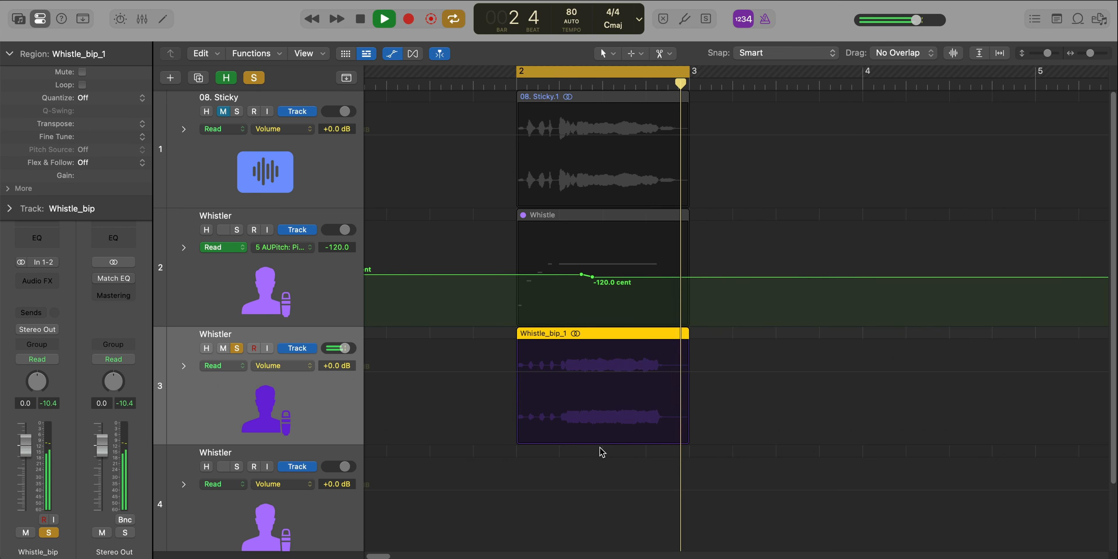
scroll(629, 344, down, 3)
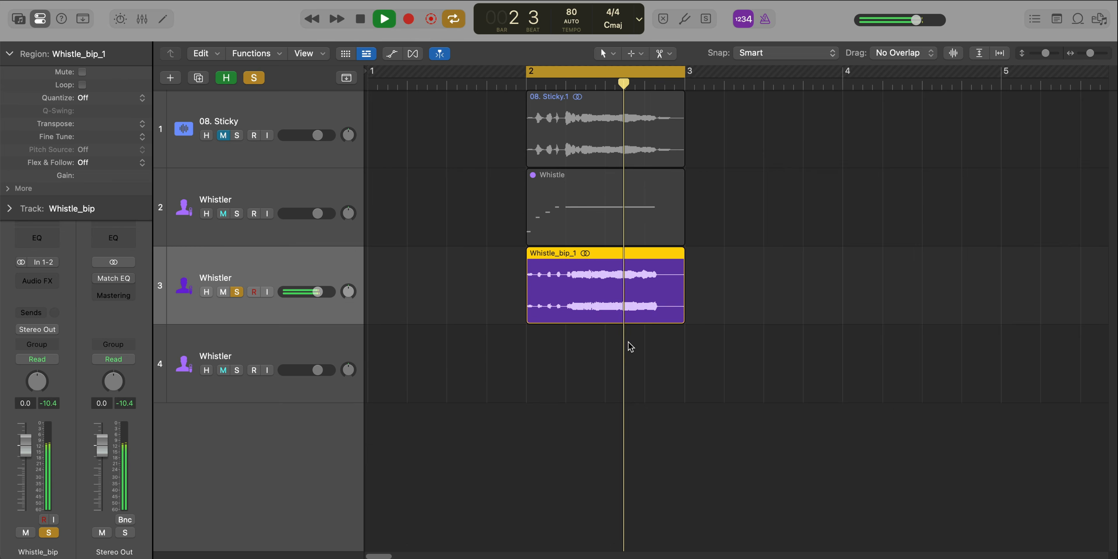